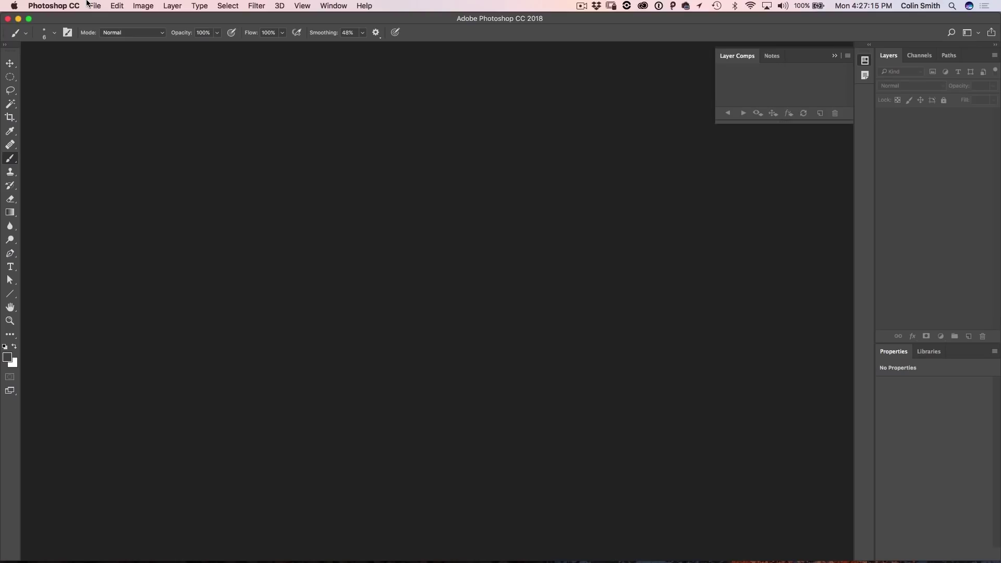
# Enable Paint Symmetry under Preferences > Technology Previews and confirm with OK.
pyautogui.click(56, 5)
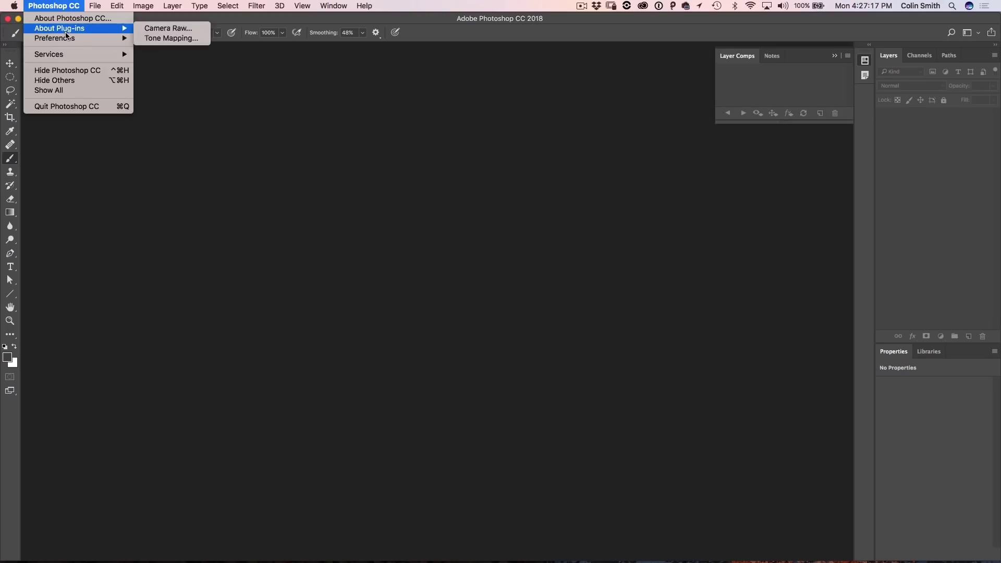
pyautogui.moveTo(67, 38)
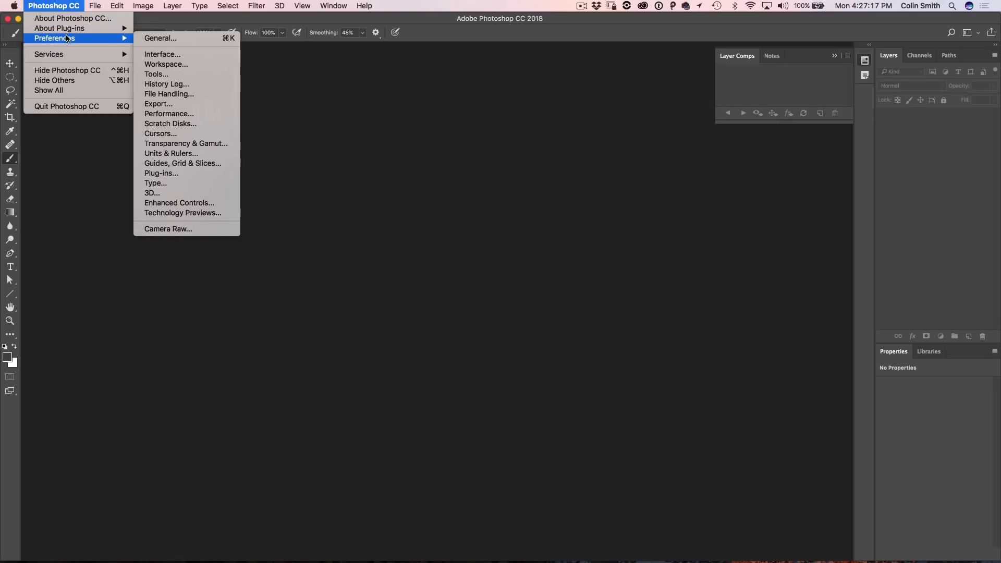
pyautogui.click(210, 213)
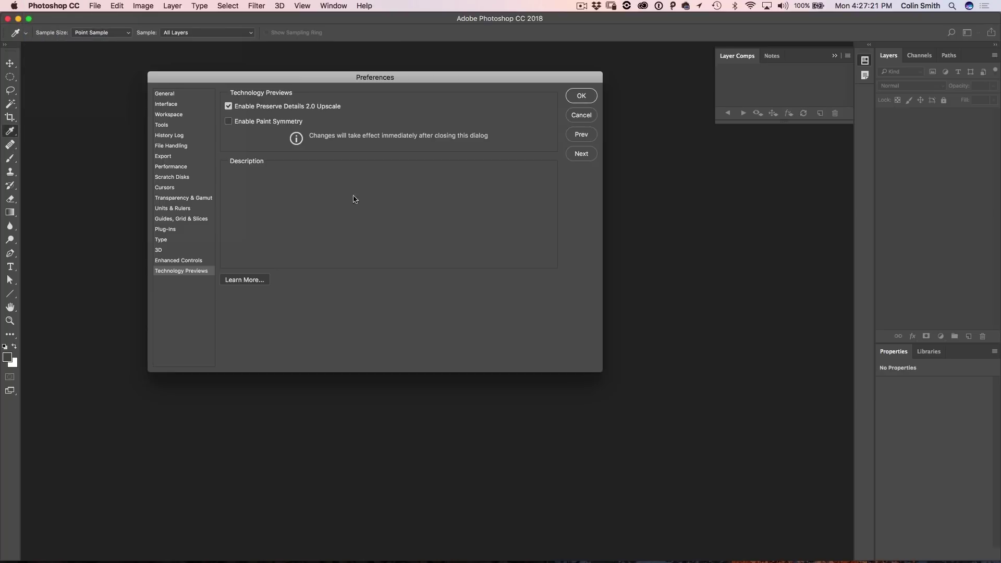
pyautogui.moveTo(253, 125)
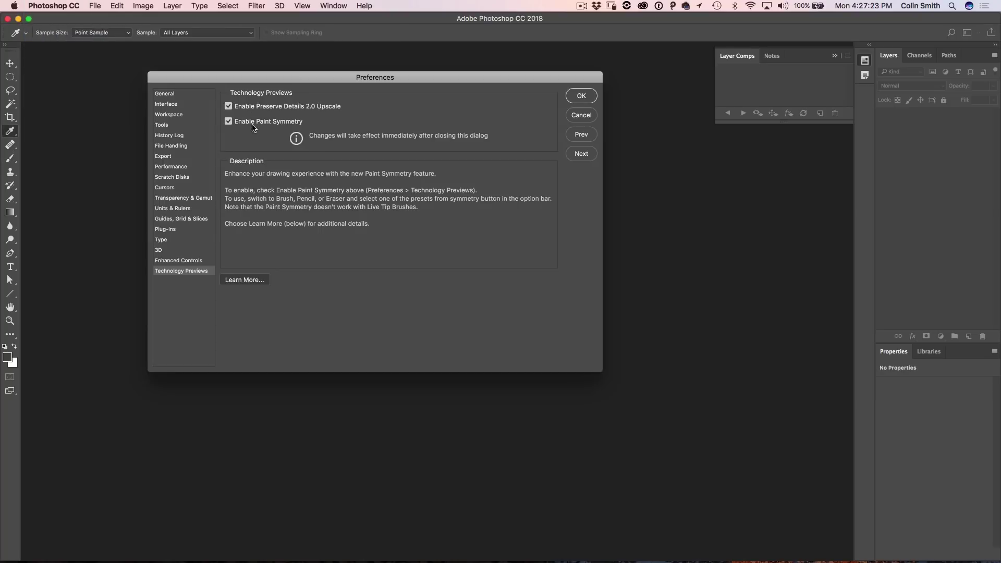
pyautogui.click(581, 97)
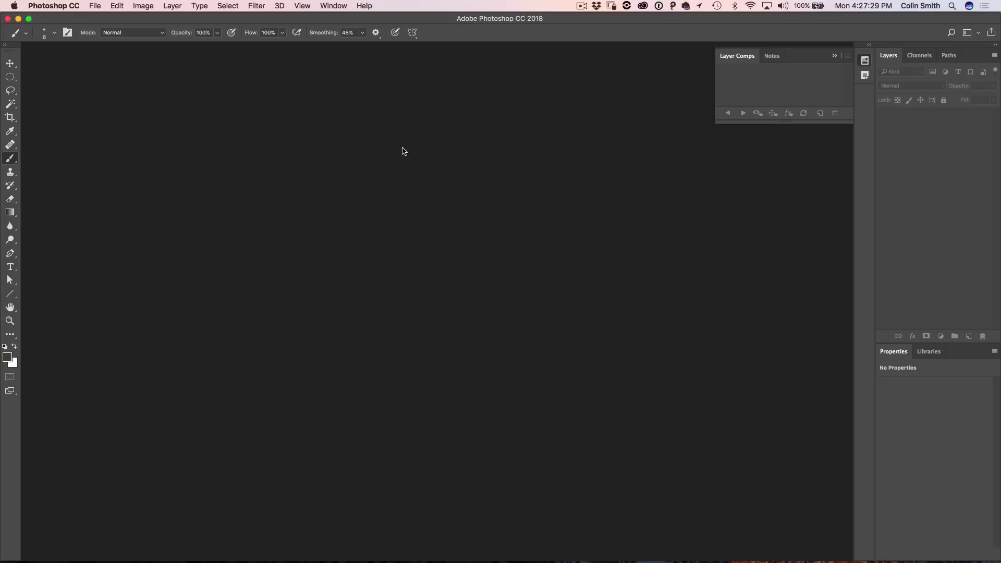
pyautogui.click(96, 5)
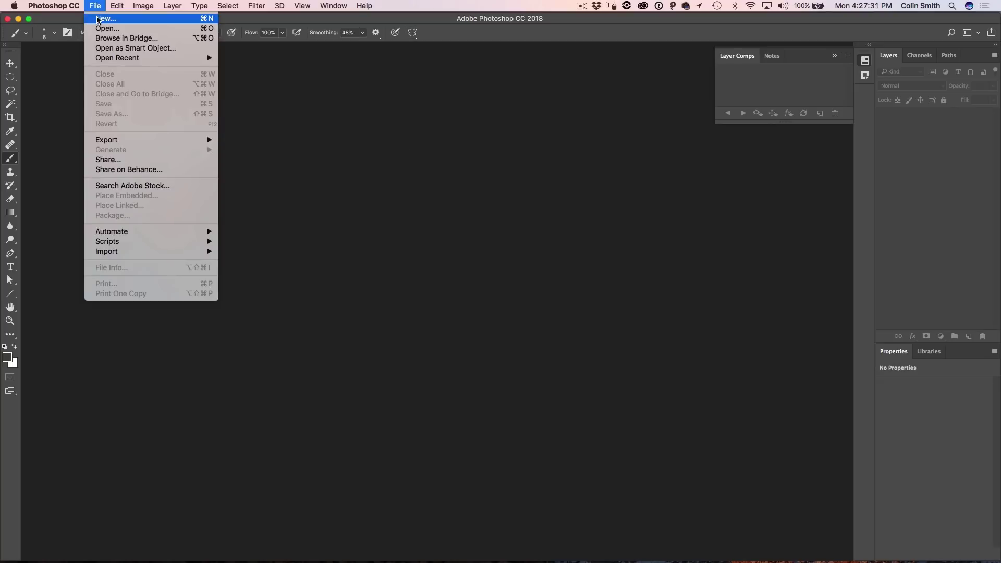
# Create a blank 7 × 5 in document, add a vertical symmetry axis, and paint a mirrored head outline.
pyautogui.click(106, 18)
pyautogui.click(495, 144)
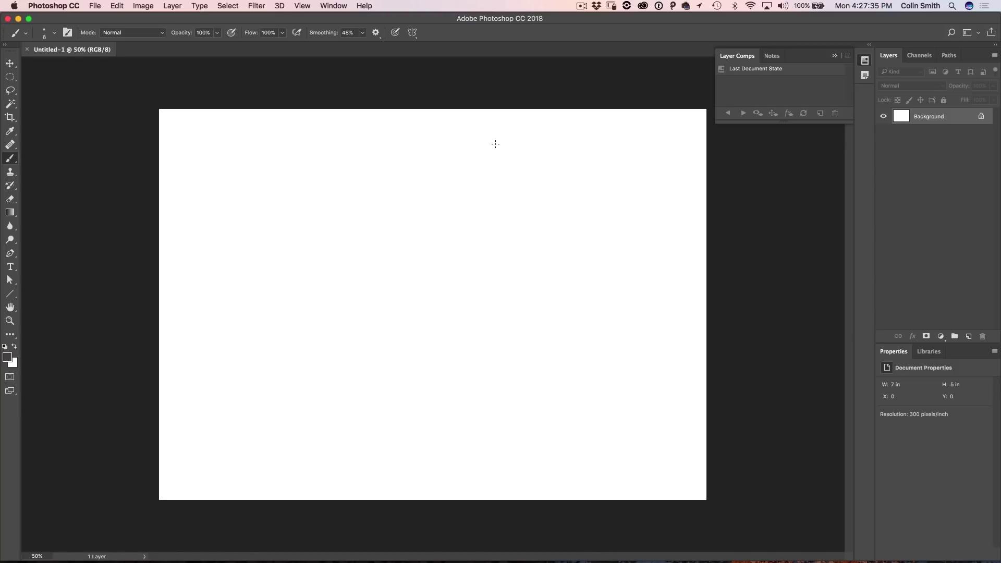
pyautogui.click(412, 33)
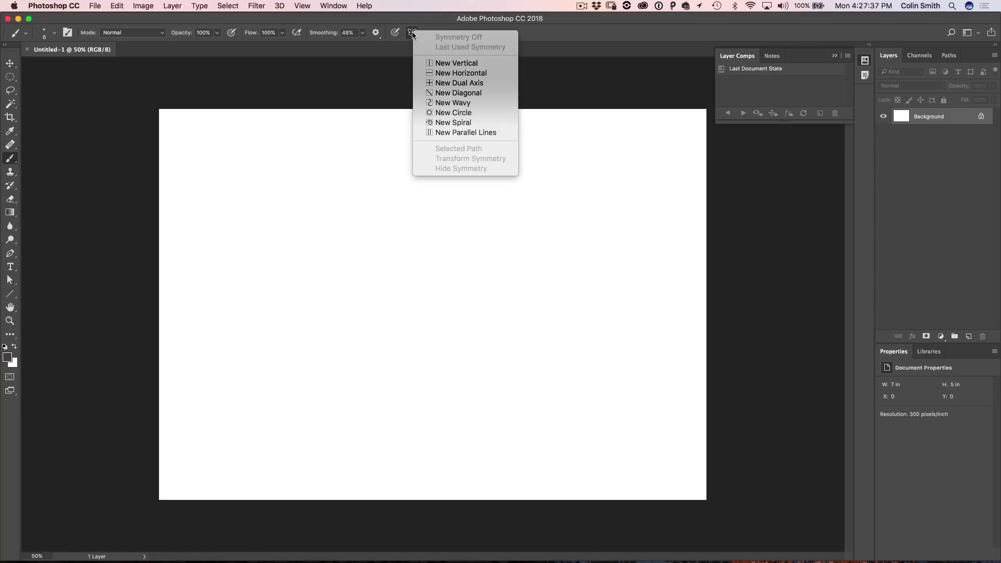
pyautogui.click(441, 63)
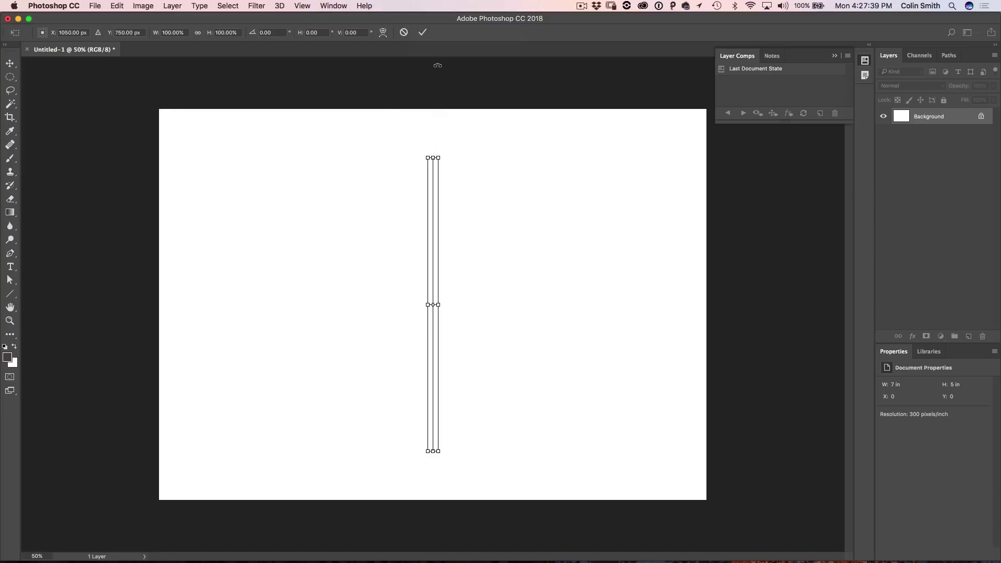
pyautogui.press('Return')
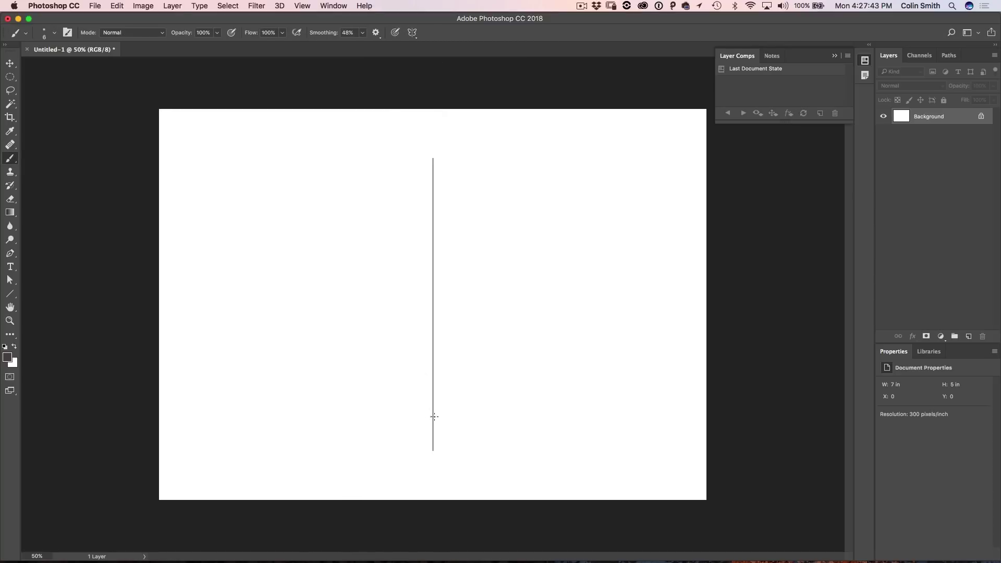
pyautogui.moveTo(434, 416)
pyautogui.mouseDown()
pyautogui.moveTo(497, 377)
pyautogui.moveTo(516, 341)
pyautogui.moveTo(541, 253)
pyautogui.moveTo(539, 198)
pyautogui.moveTo(505, 143)
pyautogui.moveTo(431, 127)
pyautogui.moveTo(514, 129)
pyautogui.moveTo(511, 142)
pyautogui.moveTo(541, 148)
pyautogui.moveTo(555, 171)
pyautogui.moveTo(553, 236)
pyautogui.moveTo(545, 252)
pyautogui.moveTo(534, 241)
pyautogui.moveTo(555, 265)
pyautogui.moveTo(546, 317)
pyautogui.moveTo(528, 298)
pyautogui.mouseUp()
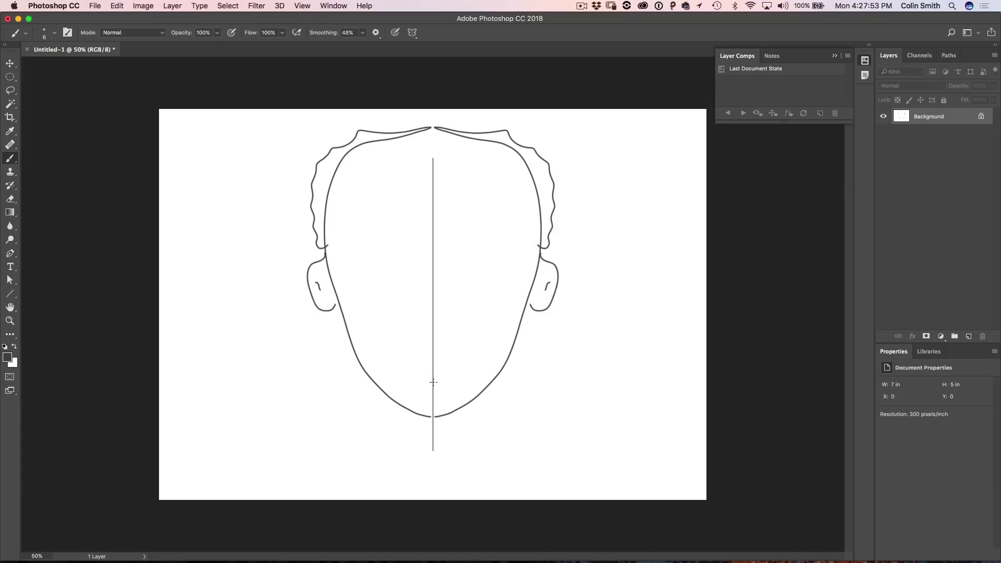
# Paint the mirrored mouth, eyebrows, eye shapes and dark pupils on the face.
pyautogui.moveTo(432, 382)
pyautogui.mouseDown()
pyautogui.moveTo(487, 347)
pyautogui.moveTo(432, 355)
pyautogui.moveTo(436, 333)
pyautogui.moveTo(451, 336)
pyautogui.moveTo(452, 314)
pyautogui.mouseUp()
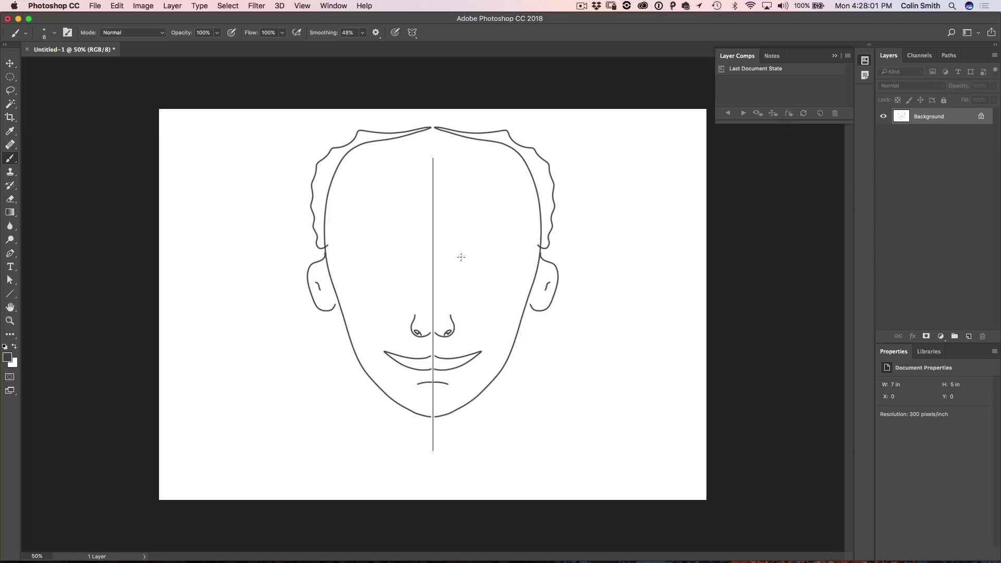
pyautogui.moveTo(452, 252); pyautogui.dragTo(504, 219)
pyautogui.moveTo(451, 259)
pyautogui.mouseDown()
pyautogui.moveTo(477, 241)
pyautogui.moveTo(462, 251)
pyautogui.moveTo(494, 267)
pyautogui.moveTo(516, 243)
pyautogui.moveTo(477, 237)
pyautogui.mouseUp()
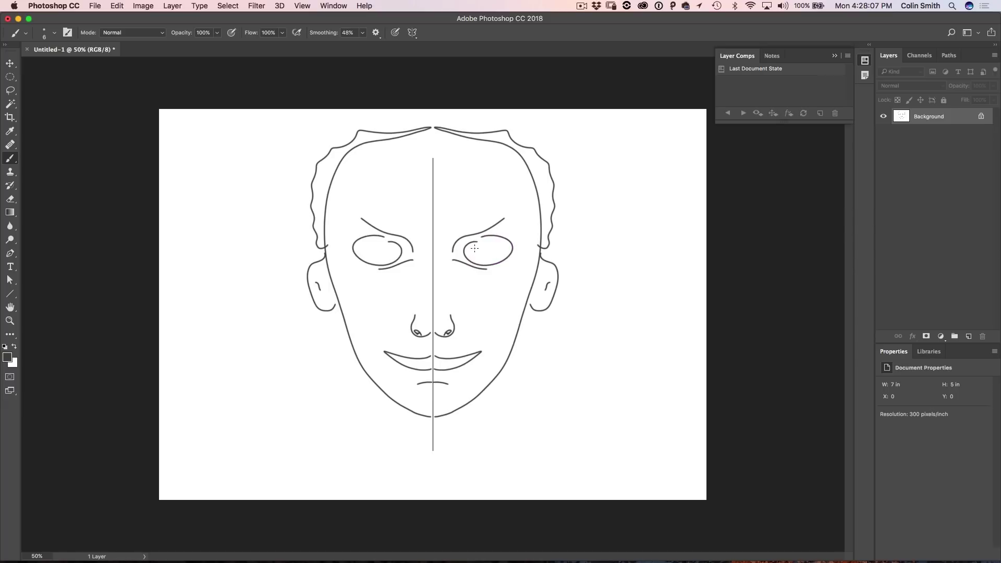
pyautogui.moveTo(487, 246); pyautogui.dragTo(485, 246)
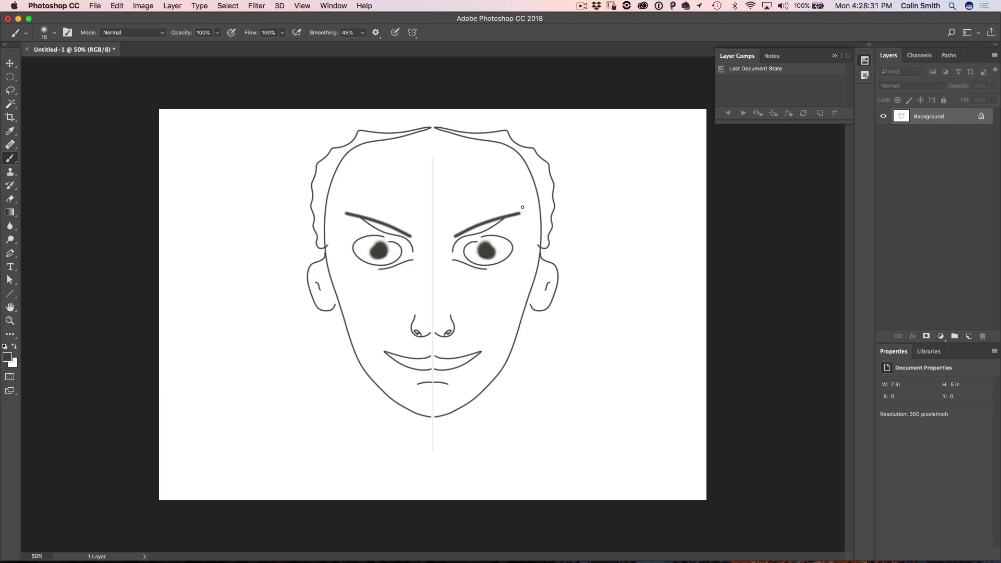
# Undo the entire face drawing and place a new vertical symmetry axis.
pyautogui.press('super+alt+z')
pyautogui.press('super+alt+z')
pyautogui.press('super+alt+z')
pyautogui.press('super+alt+z')
pyautogui.press('super+alt+z')
pyautogui.press('super+alt+z')
pyautogui.press('super+alt+z')
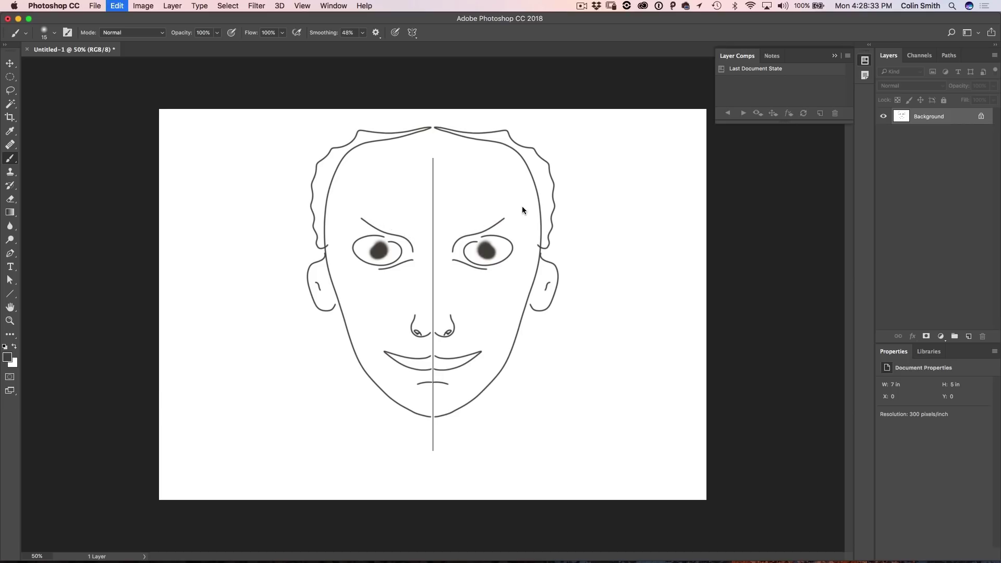
pyautogui.press('super+alt+z')
pyautogui.press('super+alt+z')
pyautogui.press('super+alt+z')
pyautogui.press('super+alt+z')
pyautogui.press('super+alt+z')
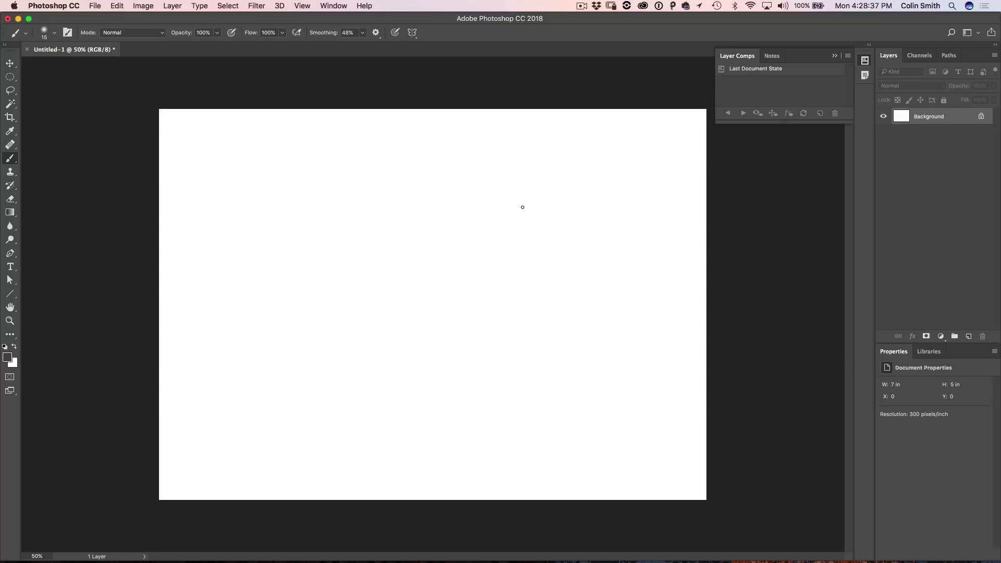
pyautogui.click(413, 33)
pyautogui.click(441, 64)
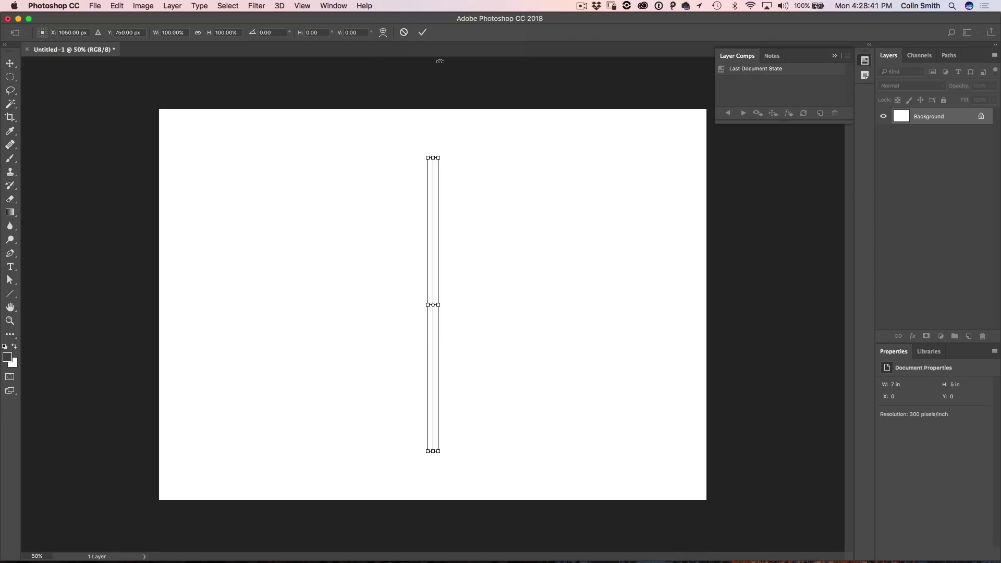
pyautogui.press('Return')
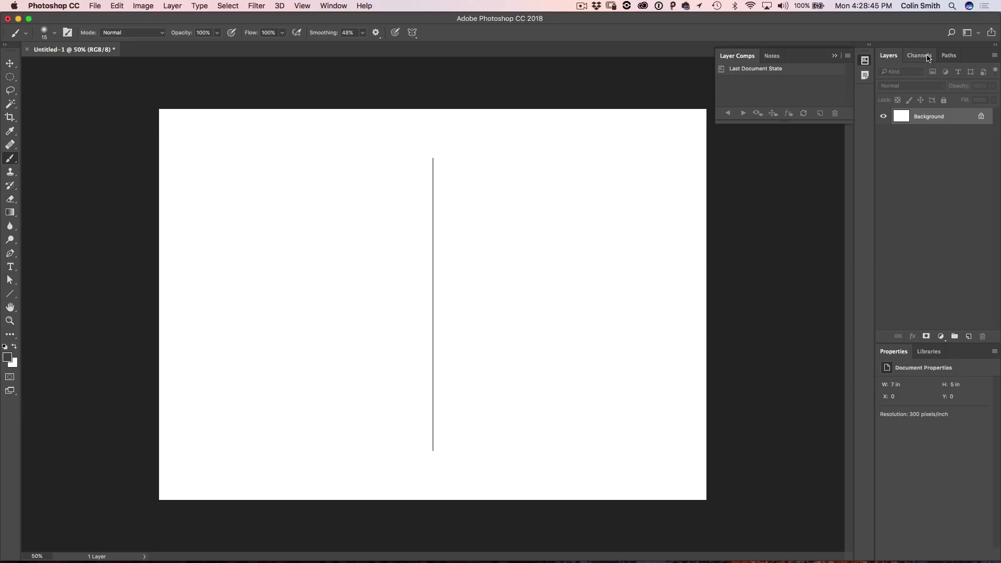
# In the Paths panel, rename Vertical Symmetry 1 to 'Radial Symmetry 10'.
pyautogui.click(949, 55)
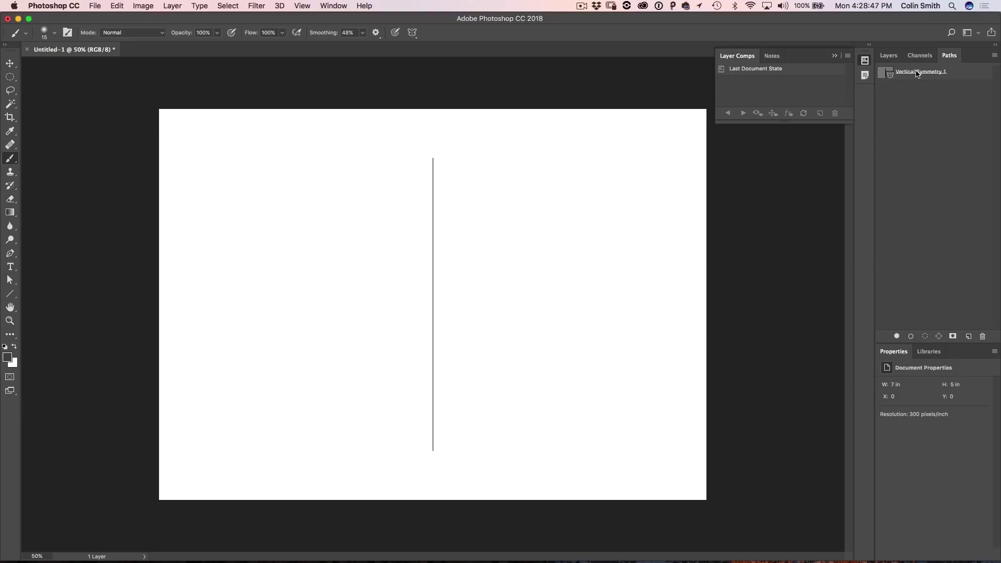
pyautogui.doubleClick(914, 72)
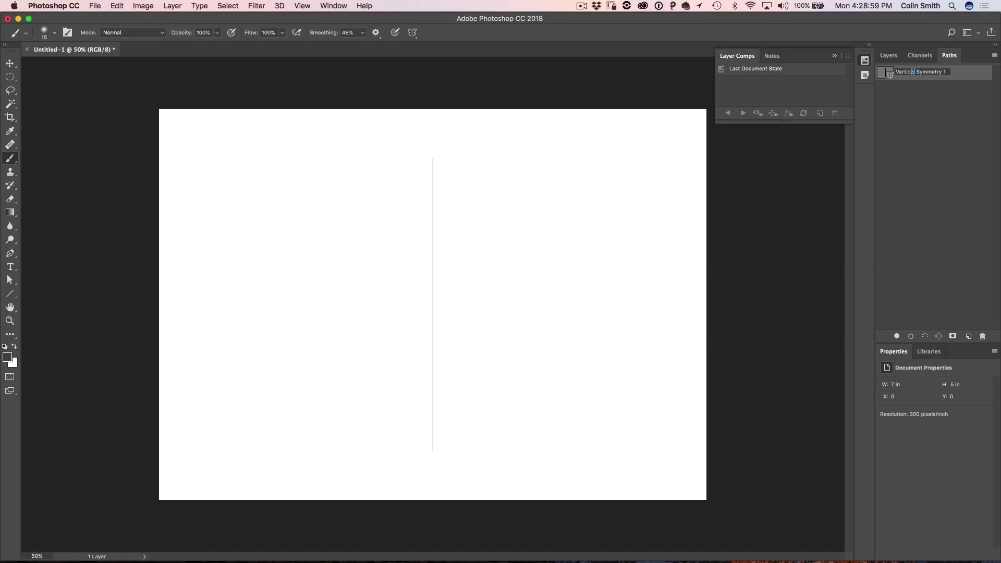
pyautogui.doubleClick(913, 73)
pyautogui.write('Radial')
pyautogui.tripleClick(942, 71)
pyautogui.write('0')
pyautogui.press('super+a')
pyautogui.press('Return')
# Set the foreground colour to bright red.
pyautogui.click(11, 360)
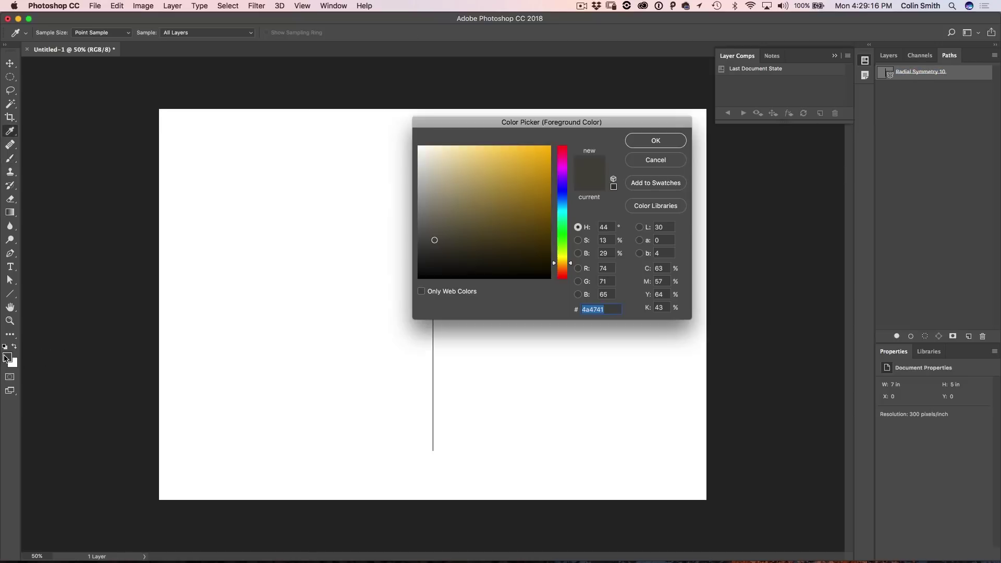
pyautogui.click(568, 175)
pyautogui.moveTo(567, 175); pyautogui.dragTo(563, 147)
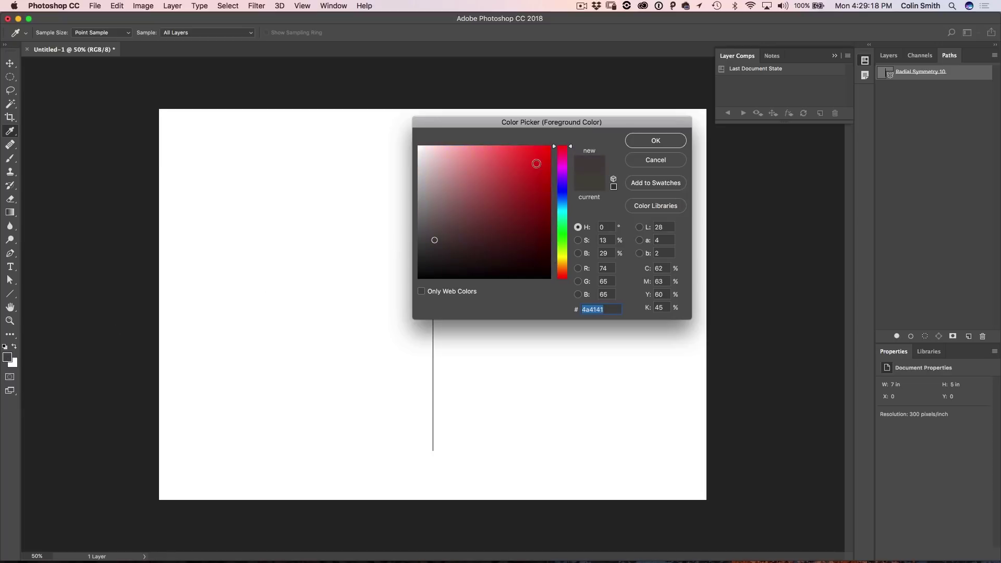
pyautogui.click(536, 163)
pyautogui.click(655, 141)
# Paint red strokes that repeat ten-fold around the canvas centre.
pyautogui.press('b')
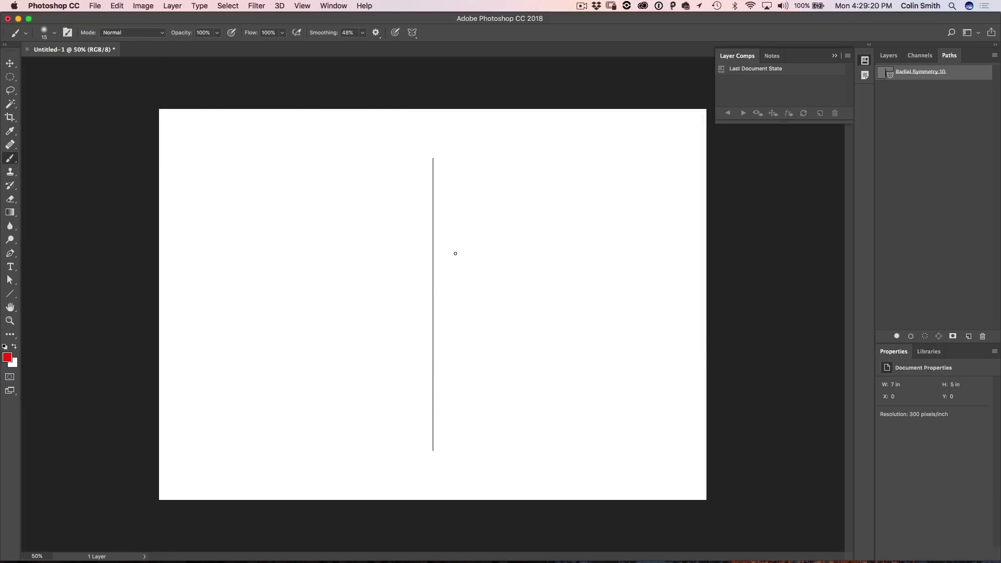
pyautogui.moveTo(489, 209)
pyautogui.mouseDown()
pyautogui.moveTo(517, 218)
pyautogui.moveTo(505, 179)
pyautogui.moveTo(475, 159)
pyautogui.moveTo(480, 149)
pyautogui.moveTo(558, 187)
pyautogui.moveTo(588, 139)
pyautogui.moveTo(655, 214)
pyautogui.moveTo(675, 116)
pyautogui.moveTo(690, 127)
pyautogui.mouseUp()
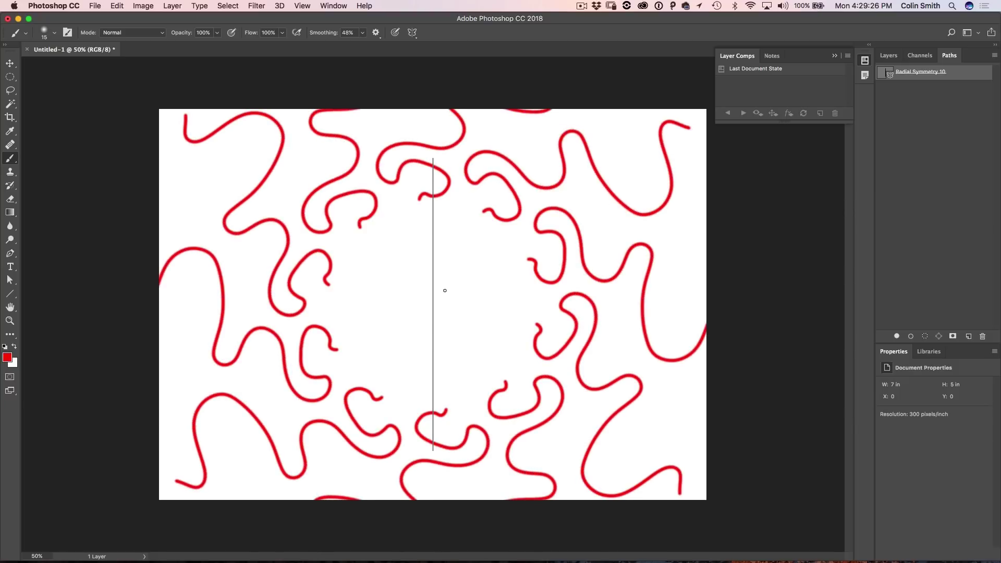
pyautogui.moveTo(445, 290)
pyautogui.mouseDown()
pyautogui.moveTo(465, 277)
pyautogui.moveTo(476, 300)
pyautogui.moveTo(480, 272)
pyautogui.moveTo(498, 295)
pyautogui.moveTo(494, 260)
pyautogui.moveTo(534, 275)
pyautogui.moveTo(505, 280)
pyautogui.moveTo(484, 204)
pyautogui.moveTo(525, 158)
pyautogui.moveTo(568, 222)
pyautogui.moveTo(635, 269)
pyautogui.moveTo(685, 206)
pyautogui.mouseUp()
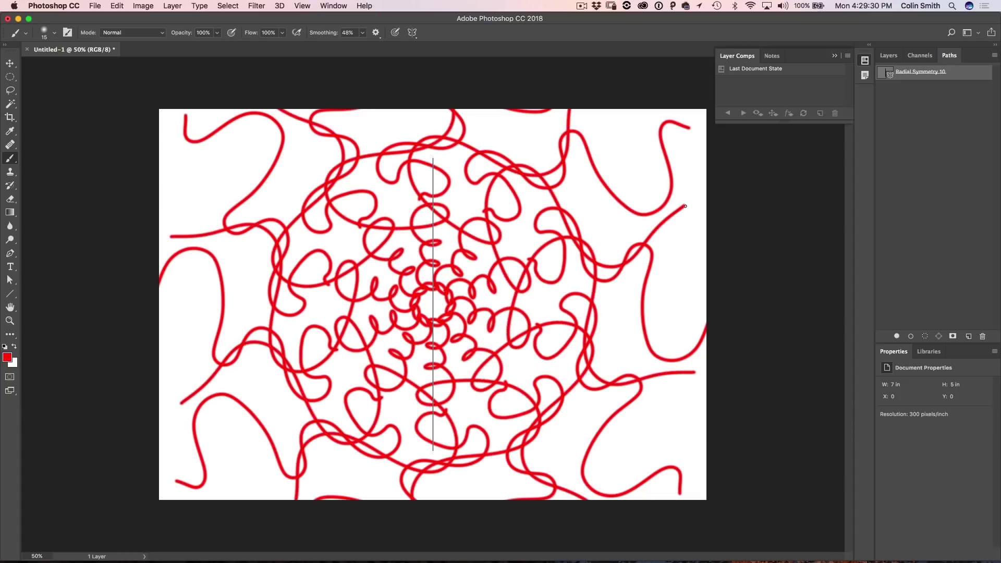
# Switch to blue, lower brush smoothing to 25%, and paint blue radial strokes.
pyautogui.click(9, 358)
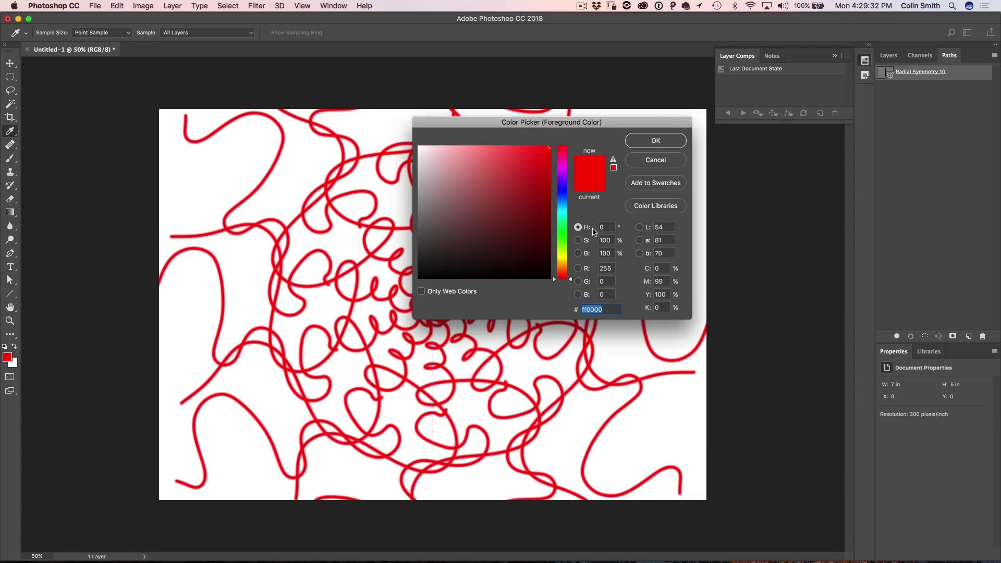
pyautogui.click(562, 185)
pyautogui.click(671, 144)
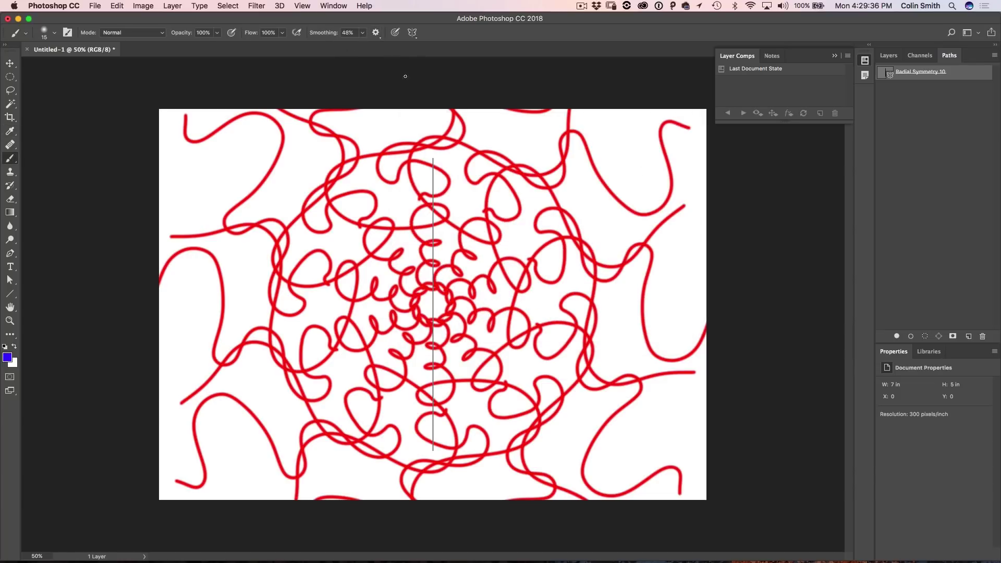
pyautogui.moveTo(319, 34)
pyautogui.mouseDown()
pyautogui.moveTo(327, 34)
pyautogui.moveTo(312, 34)
pyautogui.mouseUp()
pyautogui.moveTo(449, 273)
pyautogui.mouseDown()
pyautogui.moveTo(477, 280)
pyautogui.moveTo(465, 305)
pyautogui.moveTo(469, 250)
pyautogui.moveTo(553, 192)
pyautogui.moveTo(575, 191)
pyautogui.mouseUp()
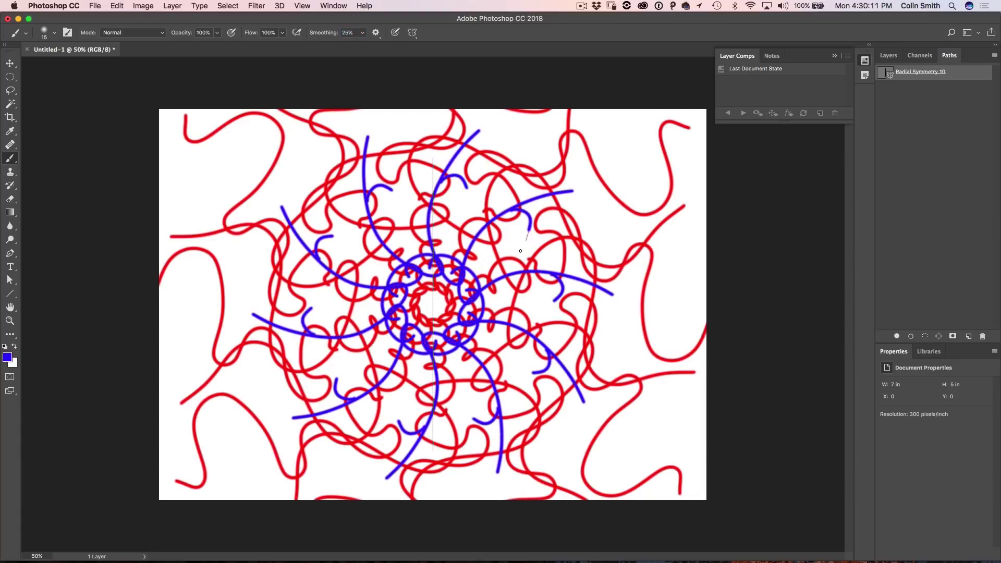
pyautogui.moveTo(522, 225)
pyautogui.mouseDown()
pyautogui.moveTo(507, 308)
pyautogui.moveTo(560, 318)
pyautogui.moveTo(551, 229)
pyautogui.moveTo(521, 161)
pyautogui.moveTo(564, 168)
pyautogui.moveTo(557, 306)
pyautogui.moveTo(612, 257)
pyautogui.moveTo(562, 141)
pyautogui.moveTo(436, 109)
pyautogui.moveTo(302, 134)
pyautogui.moveTo(226, 211)
pyautogui.moveTo(294, 318)
pyautogui.moveTo(460, 358)
pyautogui.moveTo(543, 210)
pyautogui.moveTo(424, 160)
pyautogui.moveTo(432, 316)
pyautogui.moveTo(517, 199)
pyautogui.moveTo(264, 150)
pyautogui.moveTo(371, 388)
pyautogui.moveTo(510, 132)
pyautogui.moveTo(193, 271)
pyautogui.mouseUp()
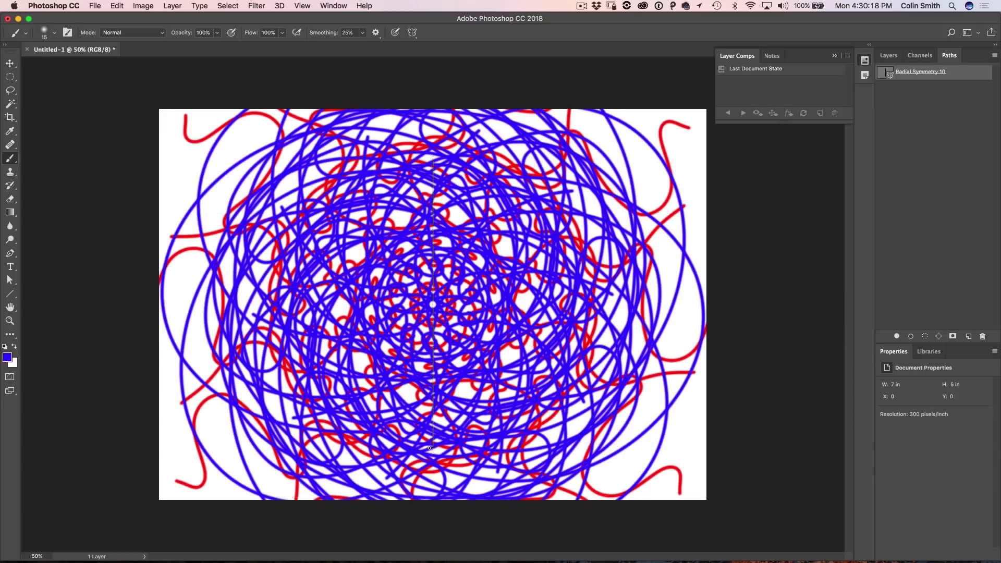
# Undo all strokes, remove the symmetry path, and reset colours to default.
pyautogui.press('super+alt+z')
pyautogui.press('super+alt+z')
pyautogui.press('super+alt+z')
pyautogui.press('super+alt+z')
pyautogui.press('super+alt+z')
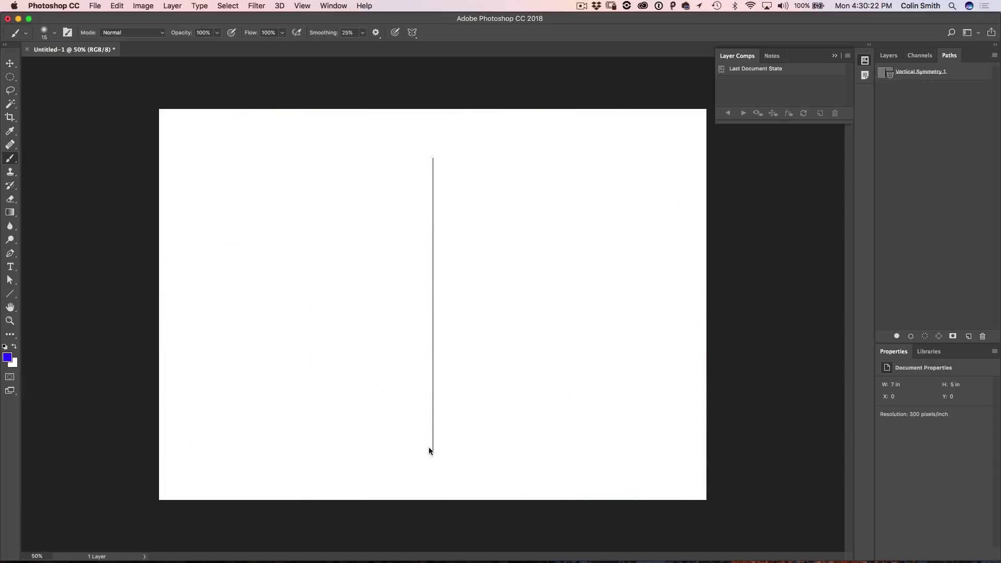
pyautogui.press('super+alt+z')
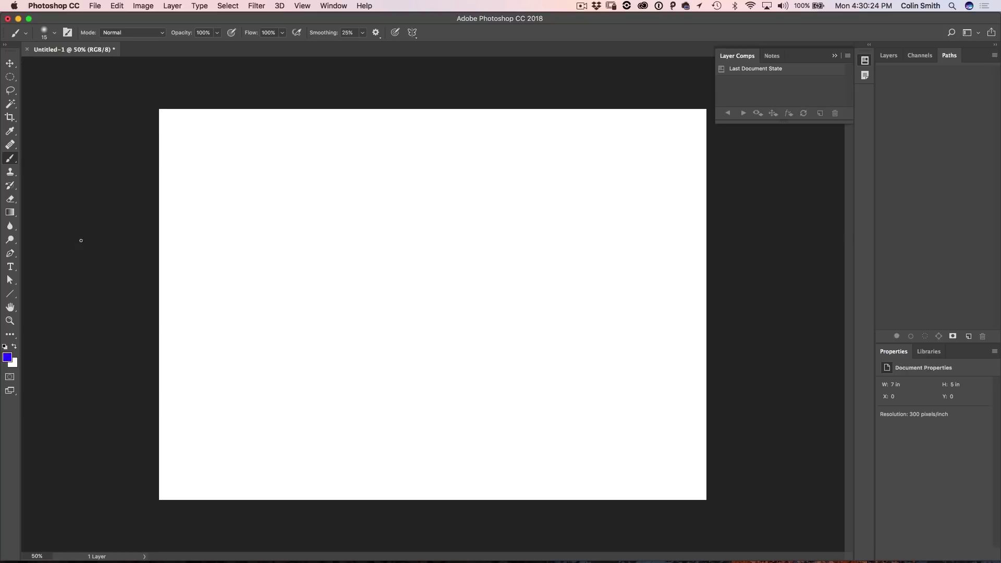
pyautogui.press('d')
# Add a vertical symmetry path and rename it 'Mandala Symmetry 10'.
pyautogui.click(412, 33)
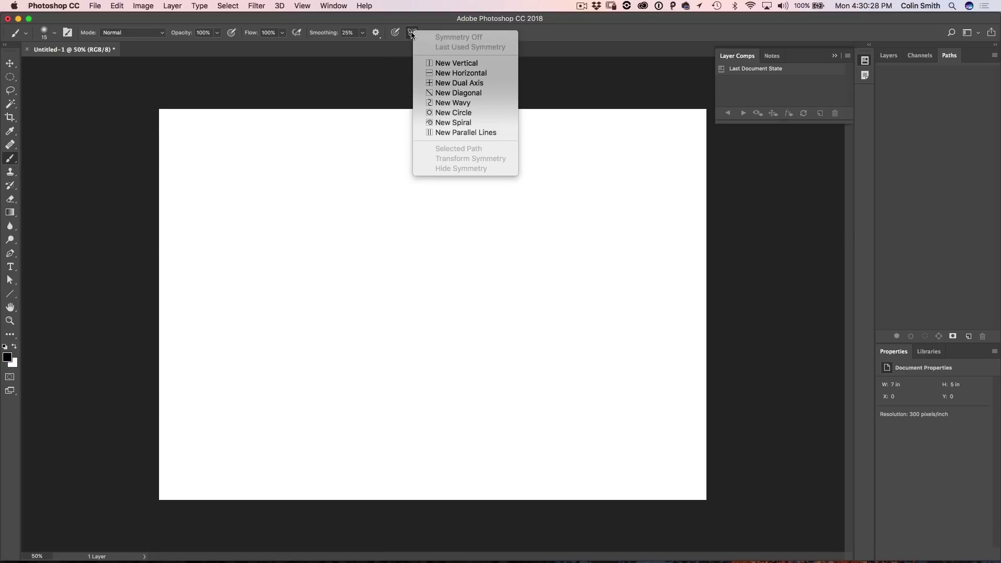
pyautogui.click(459, 64)
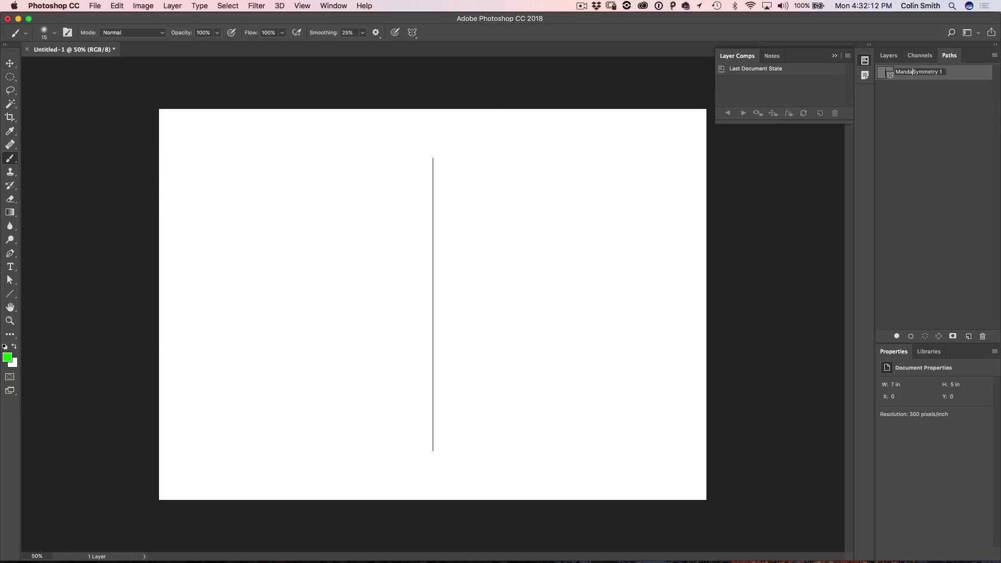
pyautogui.write('la')
pyautogui.press('super+a')
pyautogui.click(947, 71)
pyautogui.write('0')
pyautogui.press('Return')
# Keep green as the foreground colour and paint thick green symmetric loops.
pyautogui.click(7, 357)
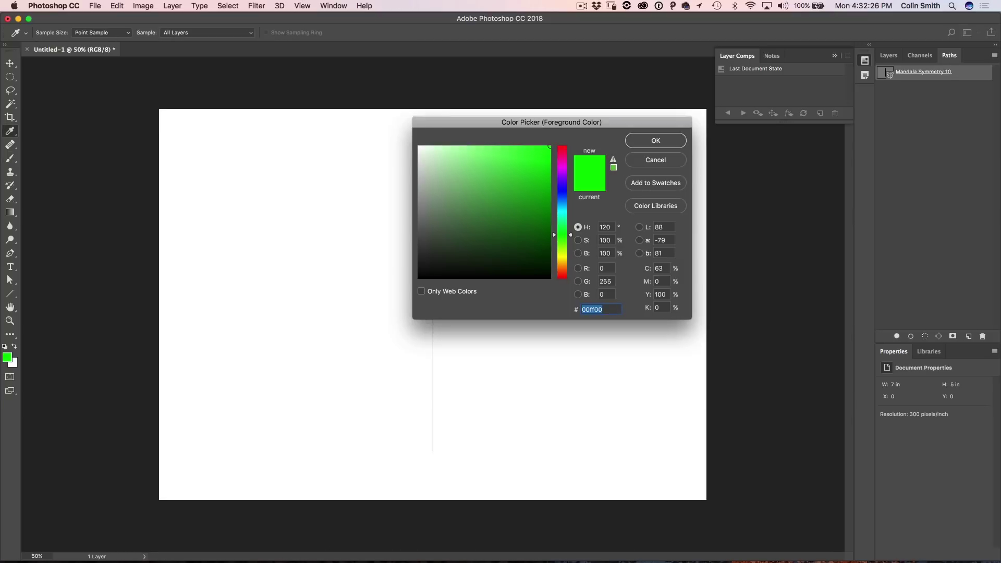
pyautogui.press('Return')
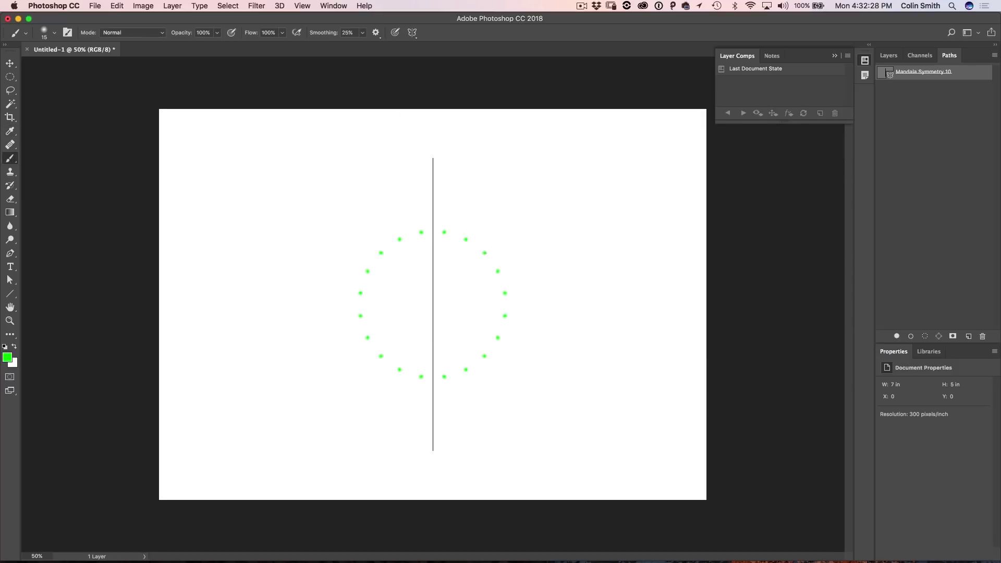
pyautogui.moveTo(484, 253)
pyautogui.mouseDown()
pyautogui.moveTo(493, 245)
pyautogui.moveTo(522, 271)
pyautogui.moveTo(543, 245)
pyautogui.moveTo(510, 136)
pyautogui.moveTo(569, 204)
pyautogui.moveTo(658, 215)
pyautogui.mouseUp()
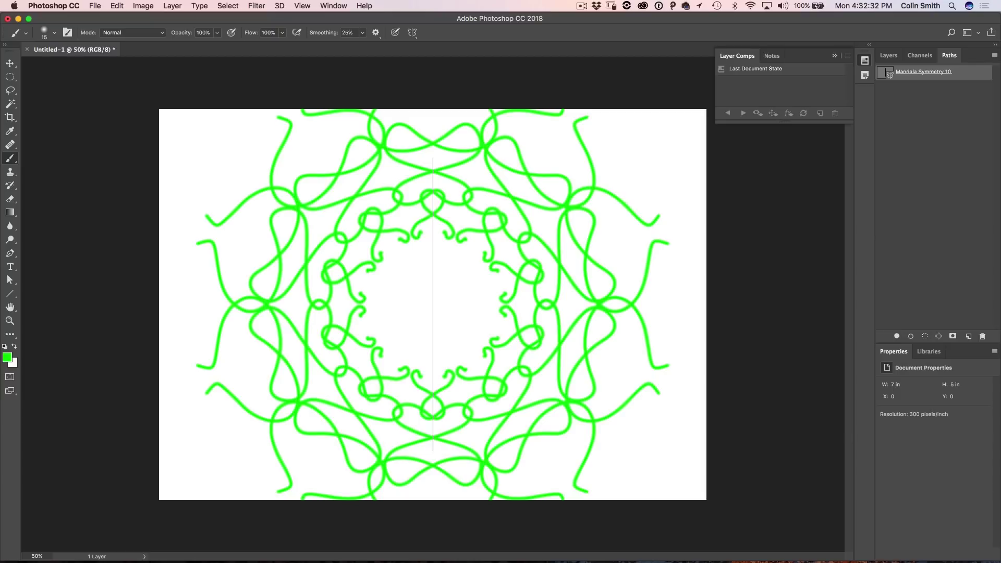
# Change the colour to light blue, shrink the brush, and paint thin blue loops.
pyautogui.click(7, 357)
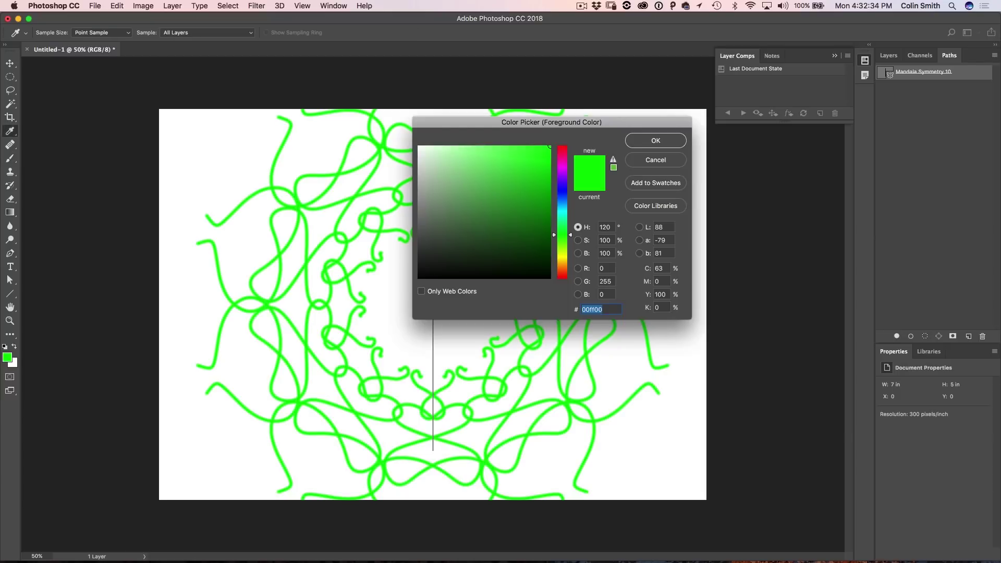
pyautogui.moveTo(562, 235); pyautogui.dragTo(562, 204)
pyautogui.press('Return')
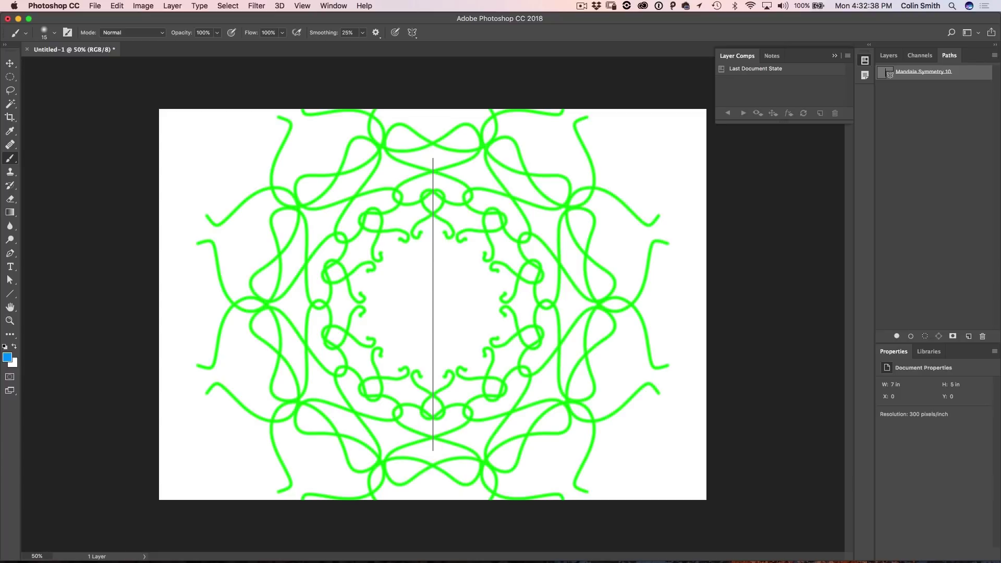
pyautogui.press('[')
pyautogui.press('[')
pyautogui.press('[')
pyautogui.press('[')
pyautogui.moveTo(433, 304)
pyautogui.mouseDown()
pyautogui.moveTo(442, 298)
pyautogui.moveTo(418, 284)
pyautogui.moveTo(397, 313)
pyautogui.moveTo(456, 245)
pyautogui.moveTo(495, 279)
pyautogui.moveTo(522, 222)
pyautogui.moveTo(570, 247)
pyautogui.moveTo(527, 156)
pyautogui.moveTo(251, 250)
pyautogui.moveTo(245, 365)
pyautogui.moveTo(221, 214)
pyautogui.moveTo(177, 234)
pyautogui.mouseUp()
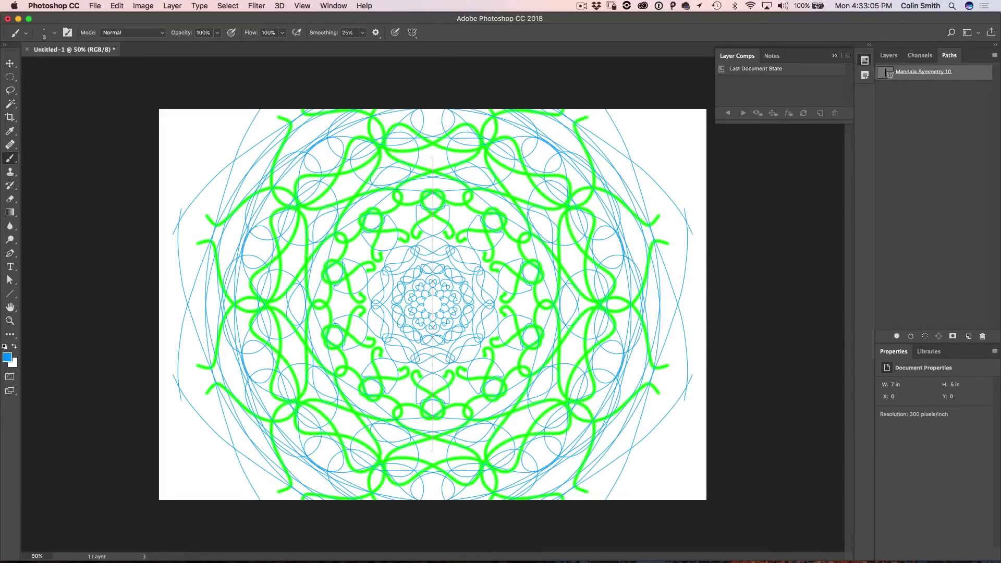
# Show the Layer Comps panel, add empty Layer 1, and save Layer Comp 1.
pyautogui.click(334, 6)
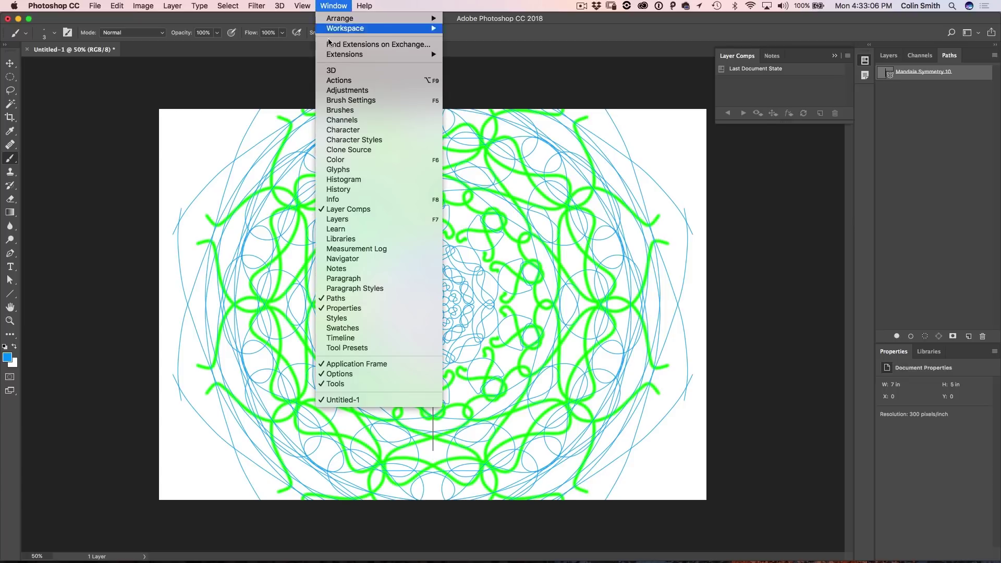
pyautogui.click(361, 211)
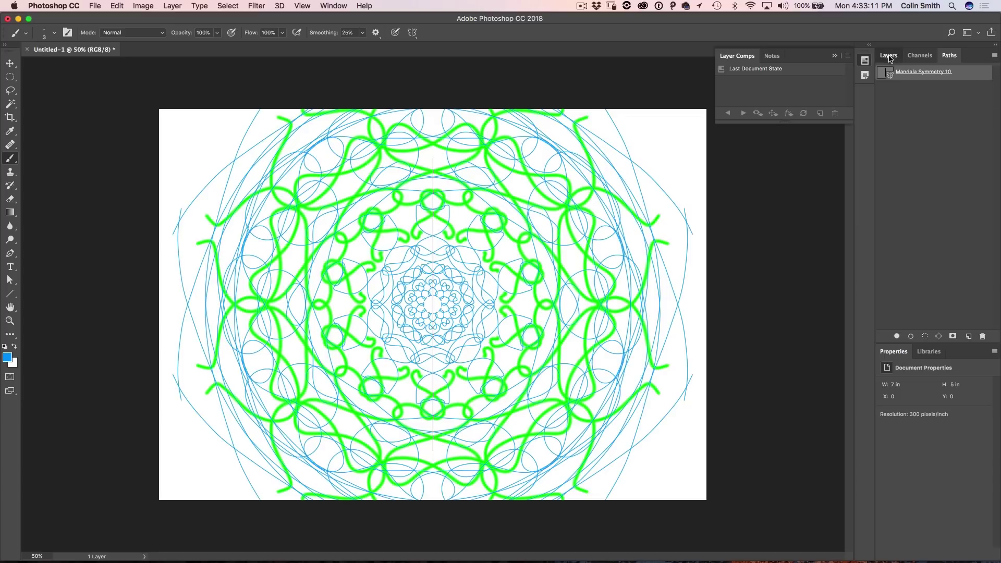
pyautogui.click(889, 57)
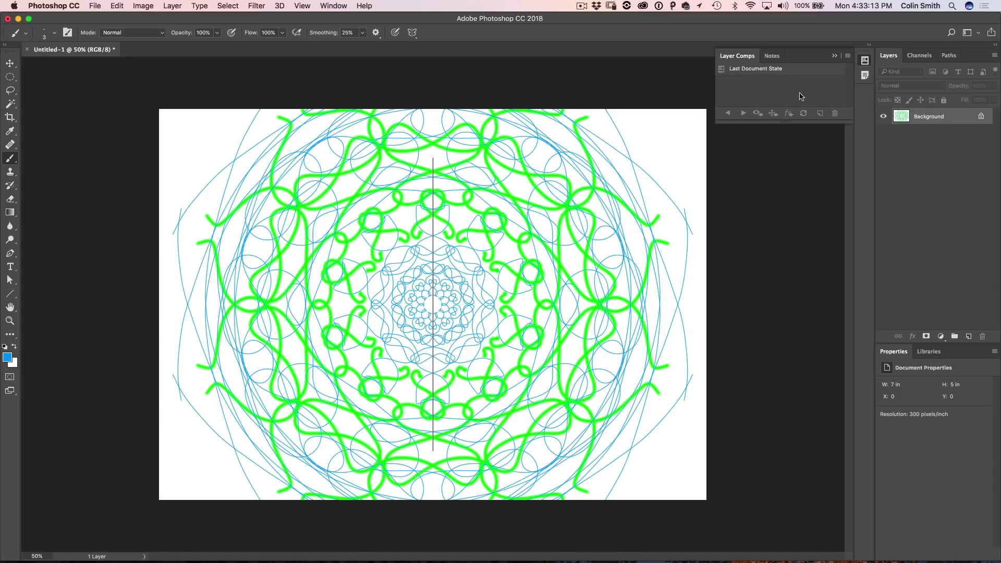
pyautogui.click(969, 337)
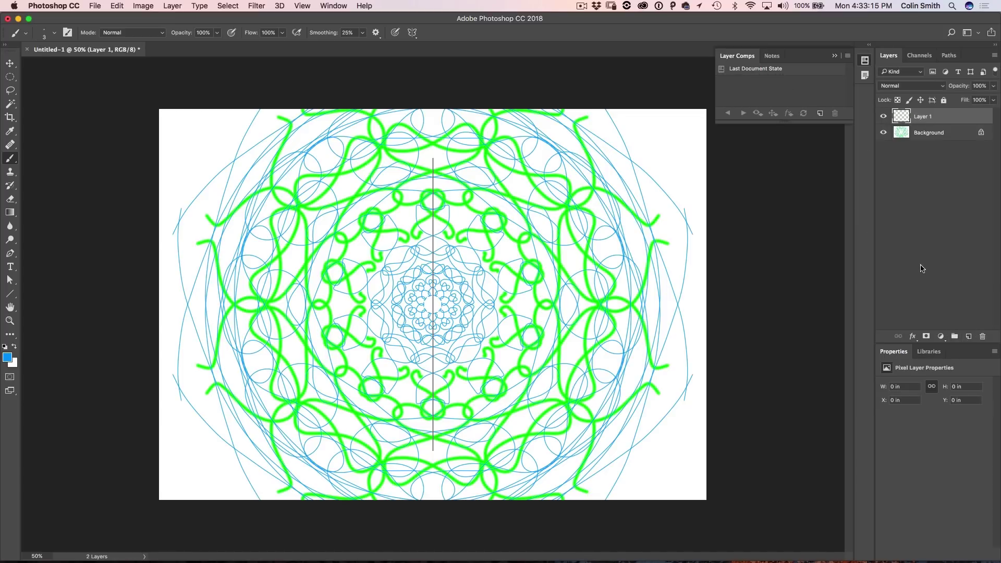
pyautogui.click(821, 115)
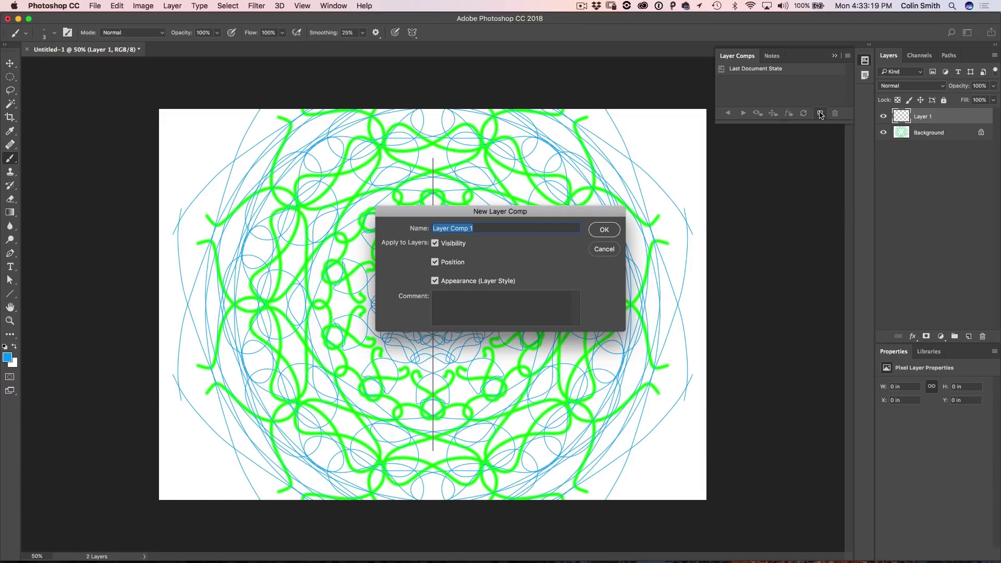
pyautogui.press('Return')
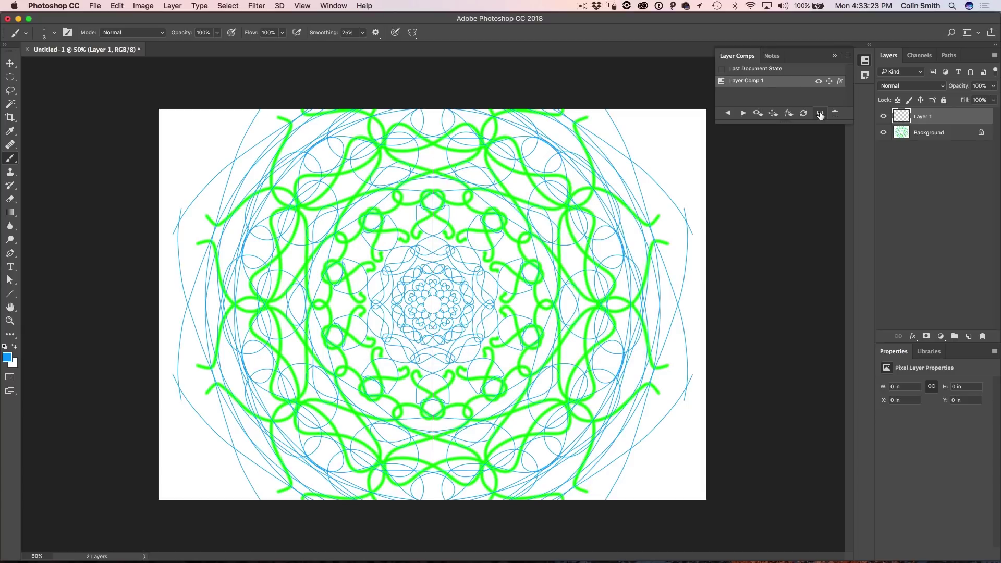
# Rename Layer Comp 1 to 'Layer Monkey 0' to trigger the Layer Monkey! easter egg.
pyautogui.doubleClick(751, 81)
pyautogui.write('Layer Monkey')
pyautogui.write(' 0')
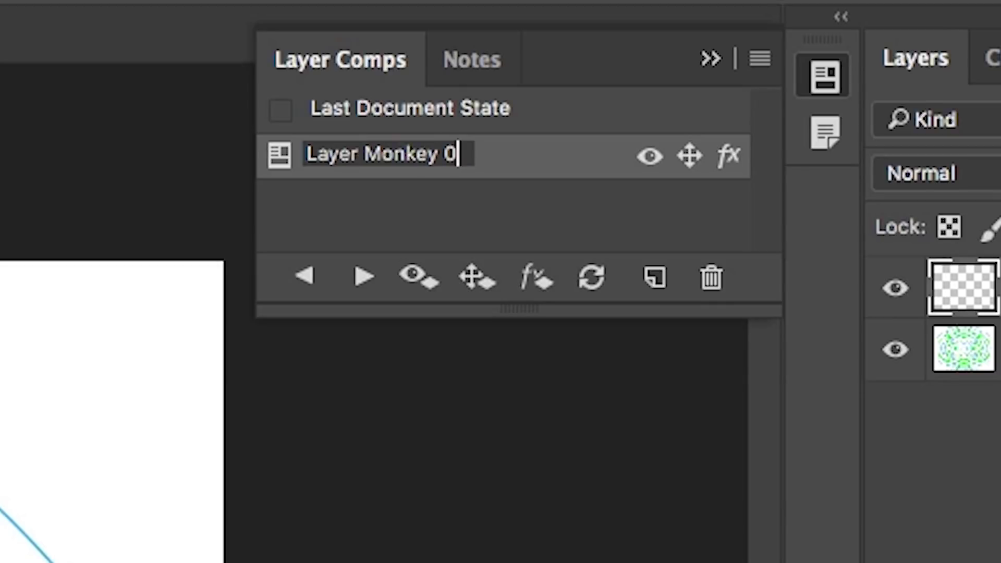
pyautogui.press('Return')
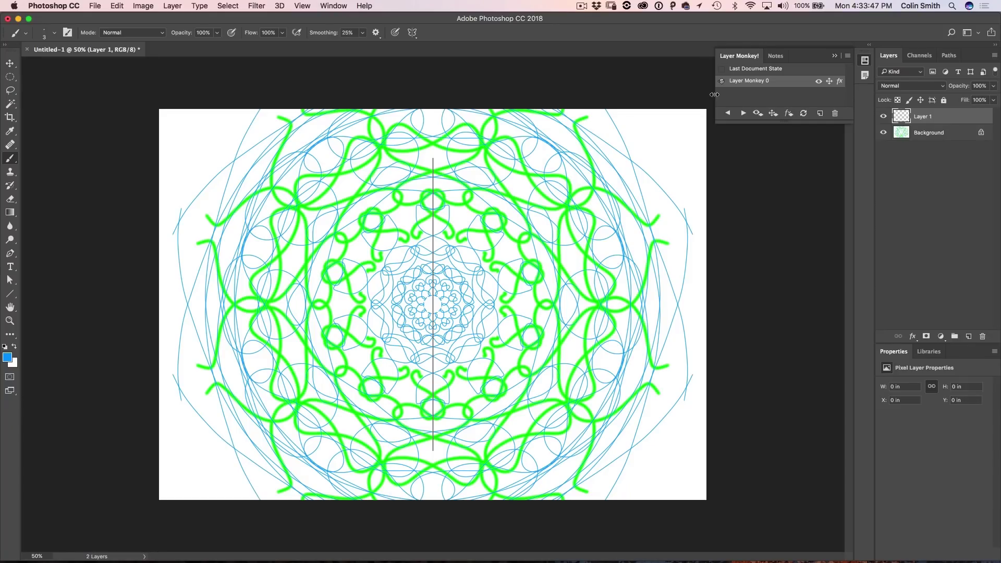
# Edit the layer comp name to 'Layer Monkpy 0'.
pyautogui.doubleClick(765, 82)
pyautogui.click(759, 80)
pyautogui.click(763, 82)
pyautogui.press('Return')
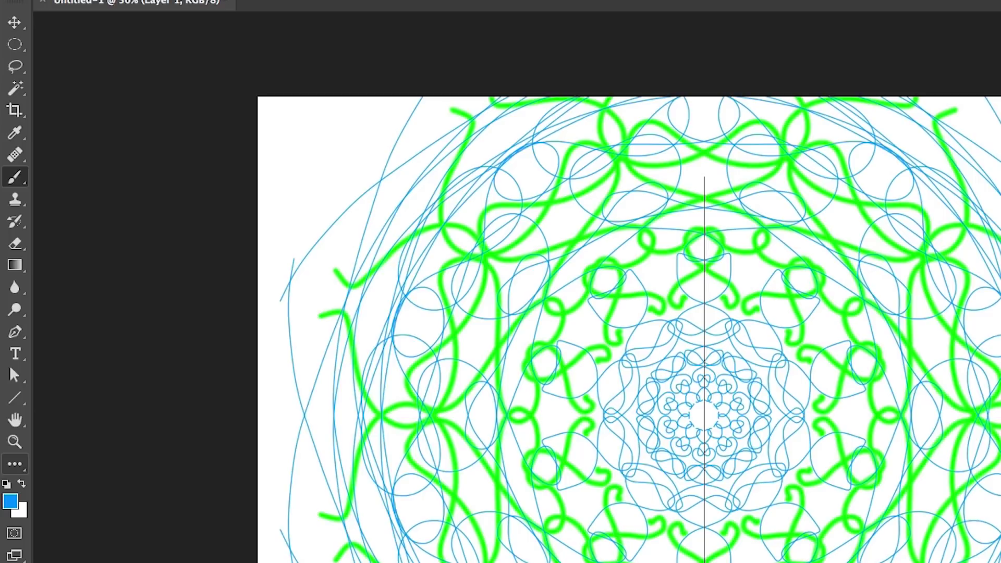
pyautogui.click(15, 463)
pyautogui.click(83, 463)
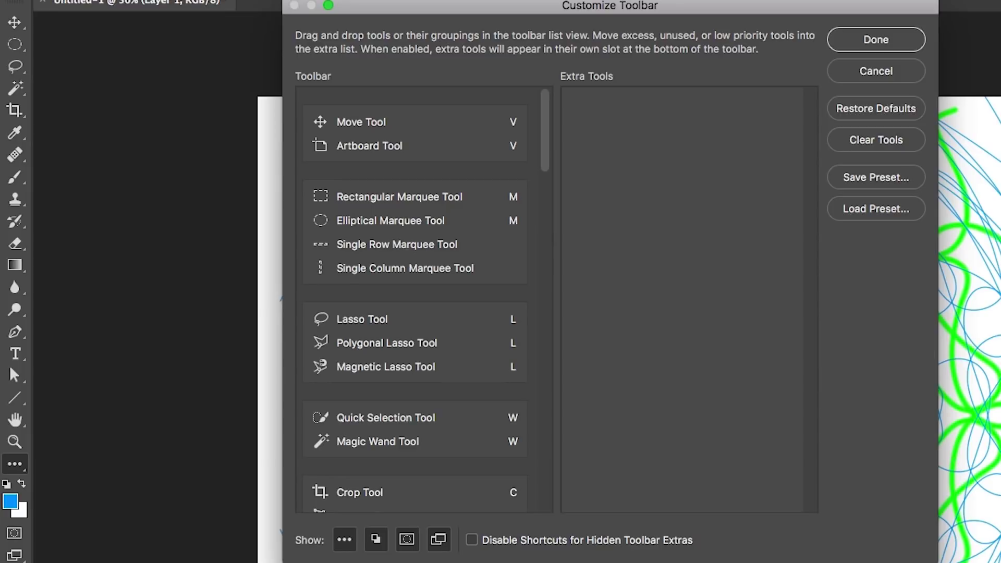
pyautogui.press('Return')
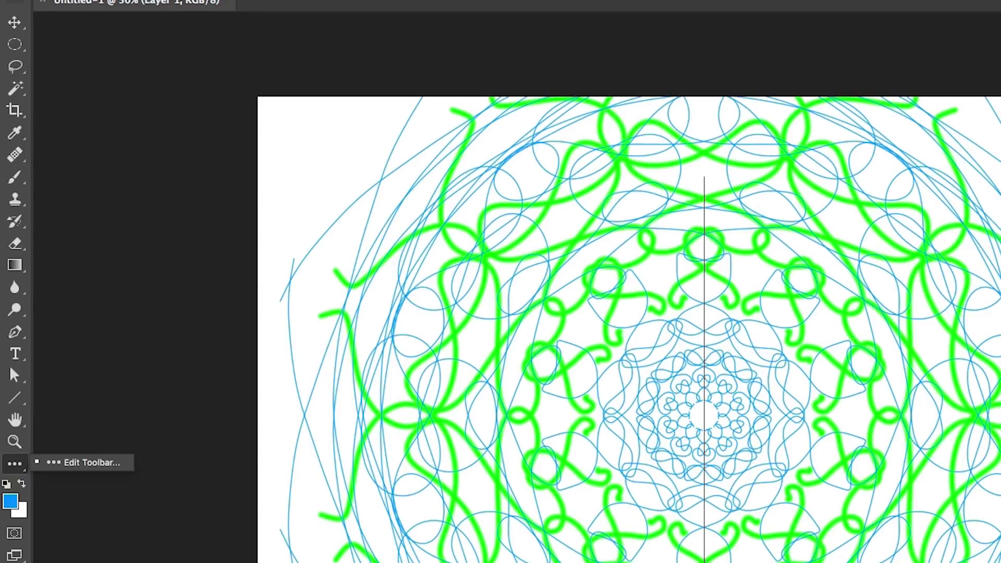
pyautogui.click(83, 462)
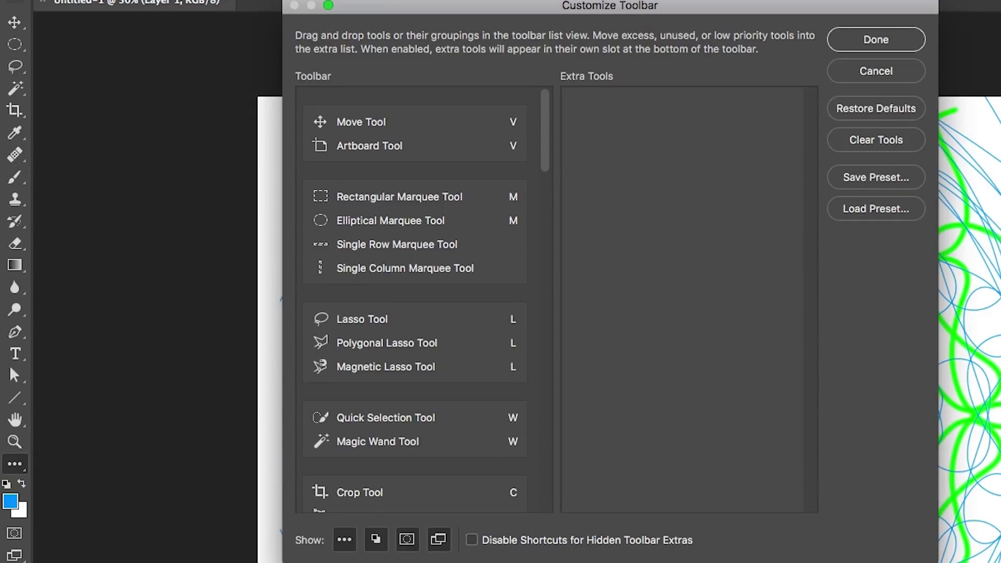
pyautogui.press('Escape')
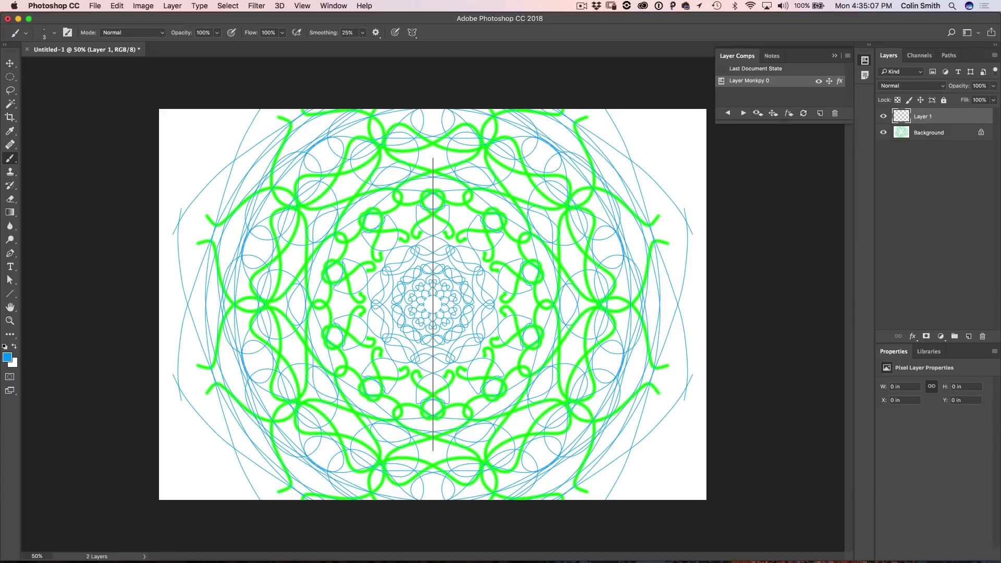
# Open the Interface page of Photoshop Preferences.
pyautogui.click(69, 6)
pyautogui.moveTo(101, 5)
pyautogui.moveTo(66, 4)
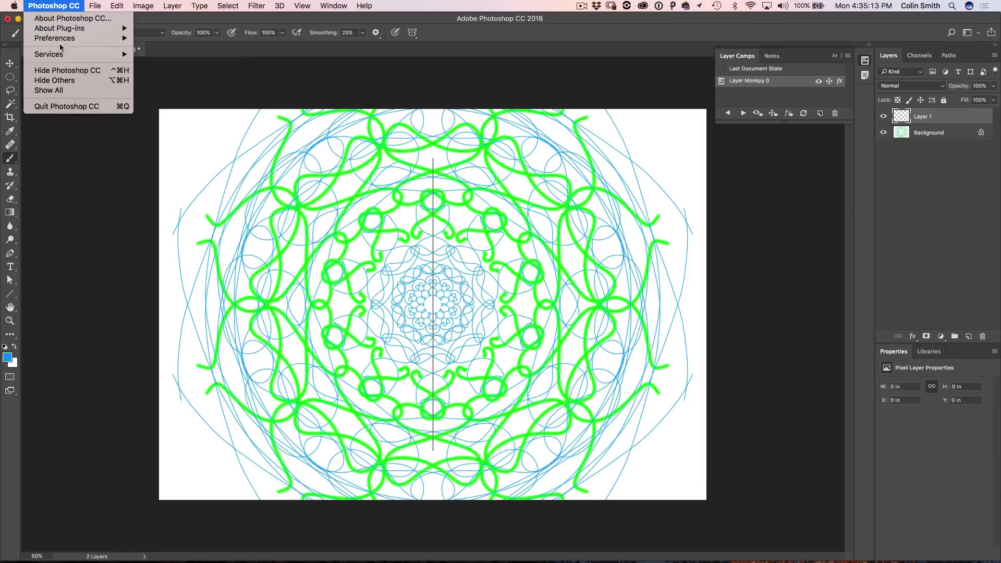
pyautogui.moveTo(71, 42)
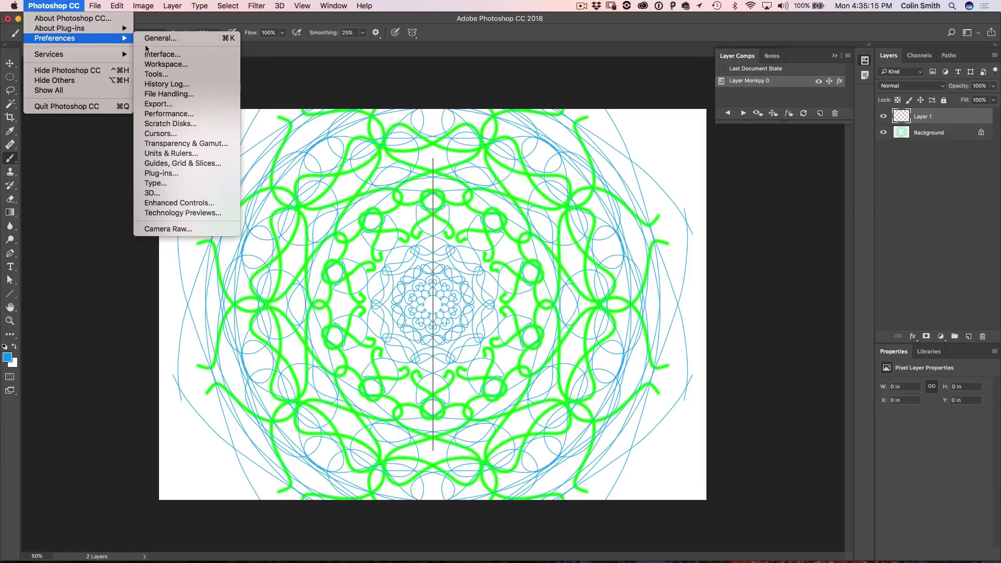
pyautogui.click(158, 55)
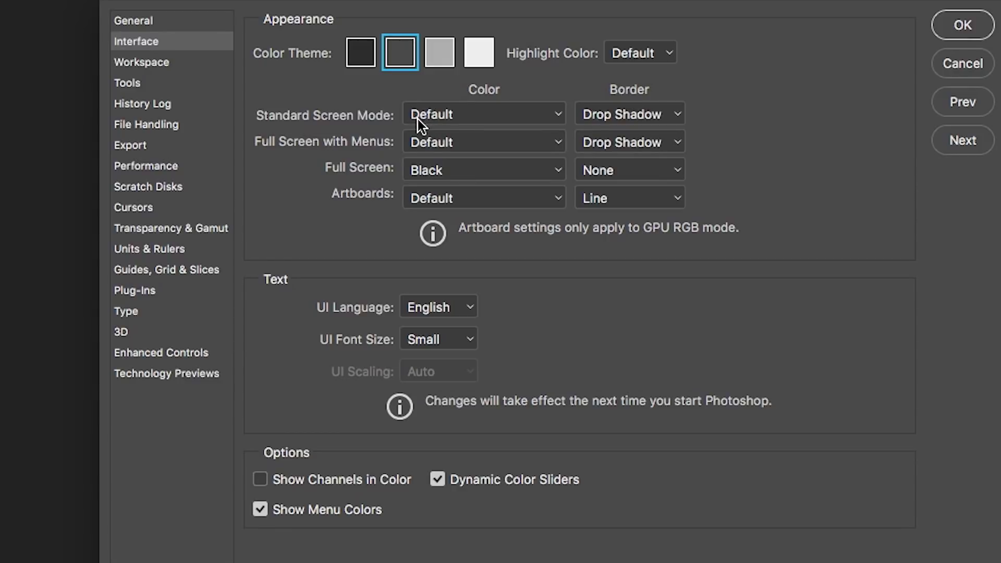
# With Alt held, cycle the Color Theme swatches through the hidden toast themes, darkest to lightest.
pyautogui.press('alt')
pyautogui.keyDown('alt'); pyautogui.keyDown('shift'); pyautogui.click(399, 55); pyautogui.keyUp('shift'); pyautogui.keyUp('alt')
pyautogui.click(363, 55)
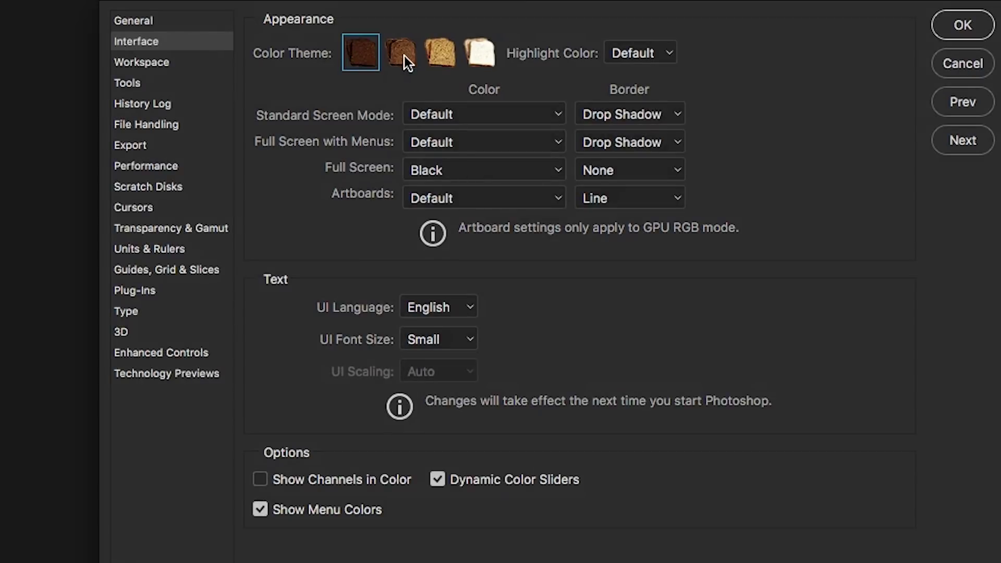
pyautogui.click(402, 54)
pyautogui.click(440, 53)
pyautogui.click(475, 53)
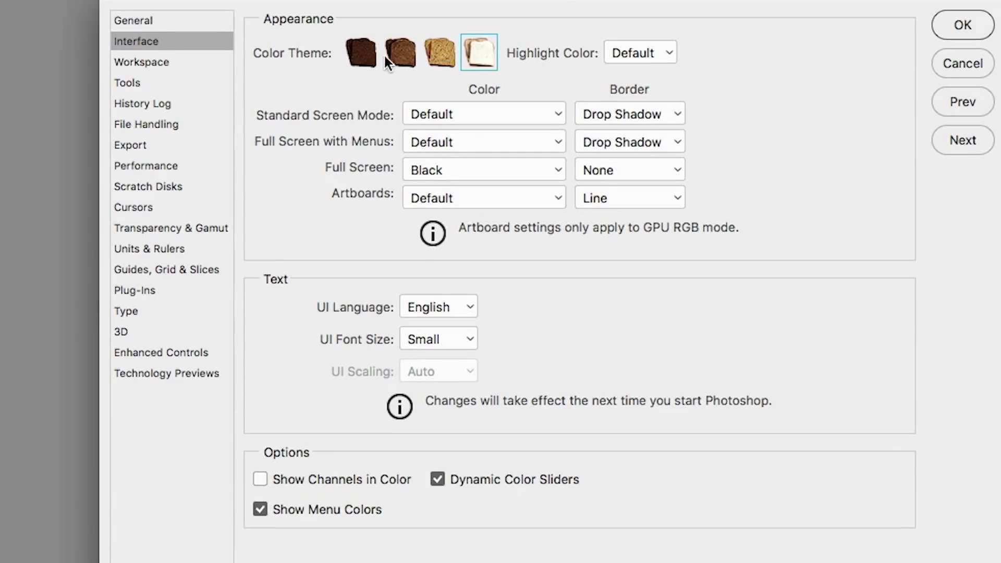
pyautogui.click(367, 58)
# Cycle through the hidden coffee themes, then restore the standard second dark theme.
pyautogui.click(402, 58)
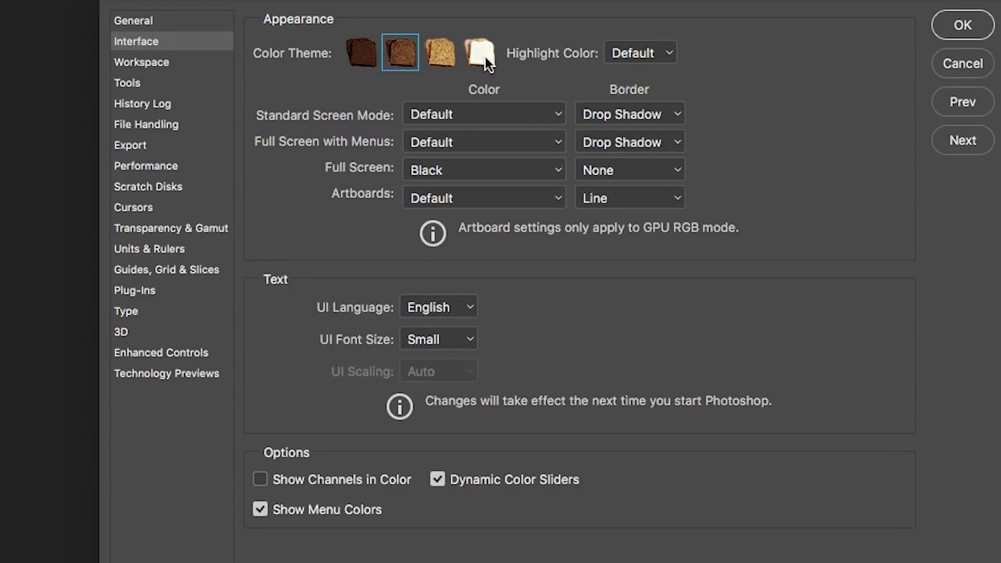
pyautogui.click(483, 56)
pyautogui.click(402, 55)
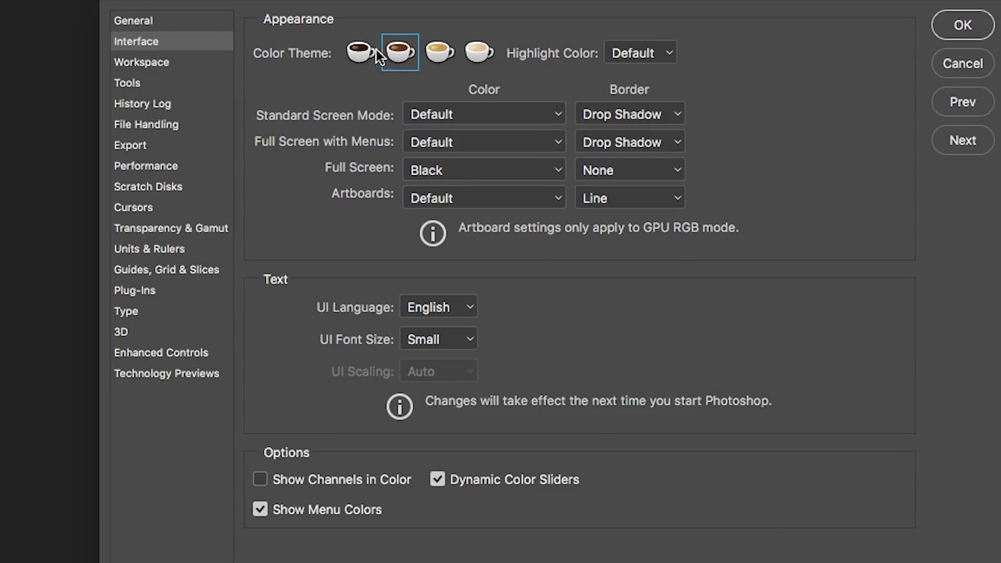
pyautogui.click(372, 52)
pyautogui.click(400, 52)
pyautogui.click(440, 52)
pyautogui.click(477, 50)
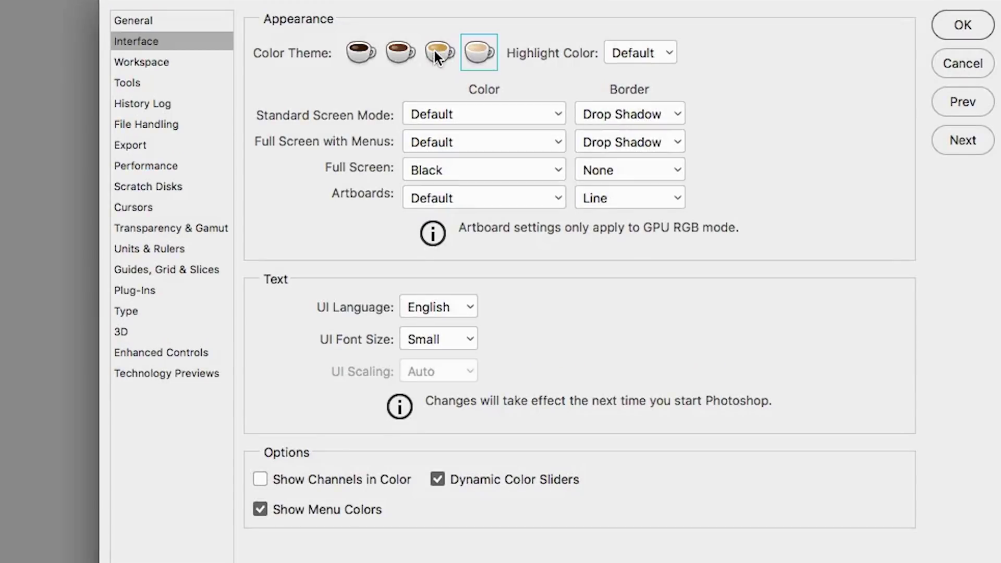
pyautogui.click(401, 53)
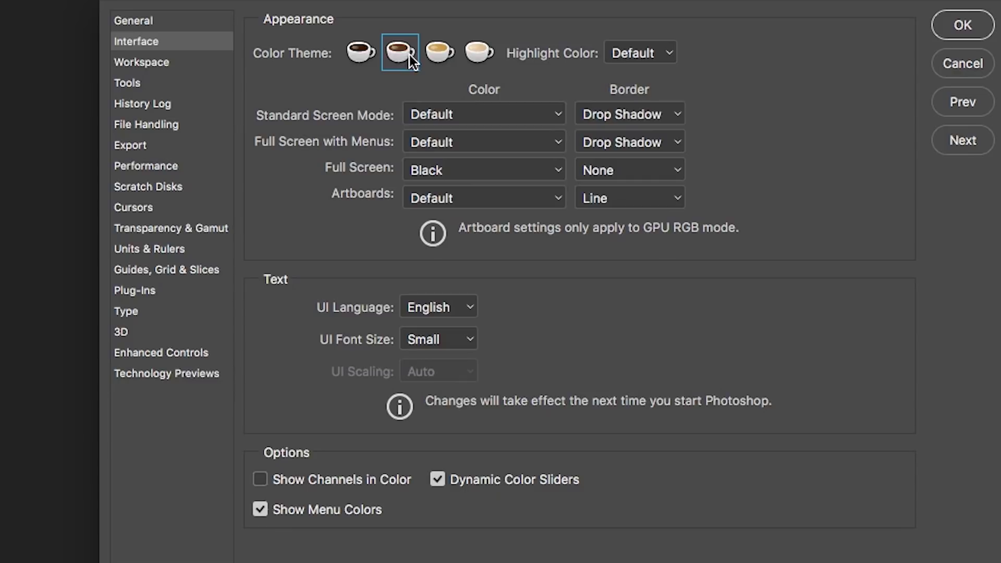
pyautogui.press('alt')
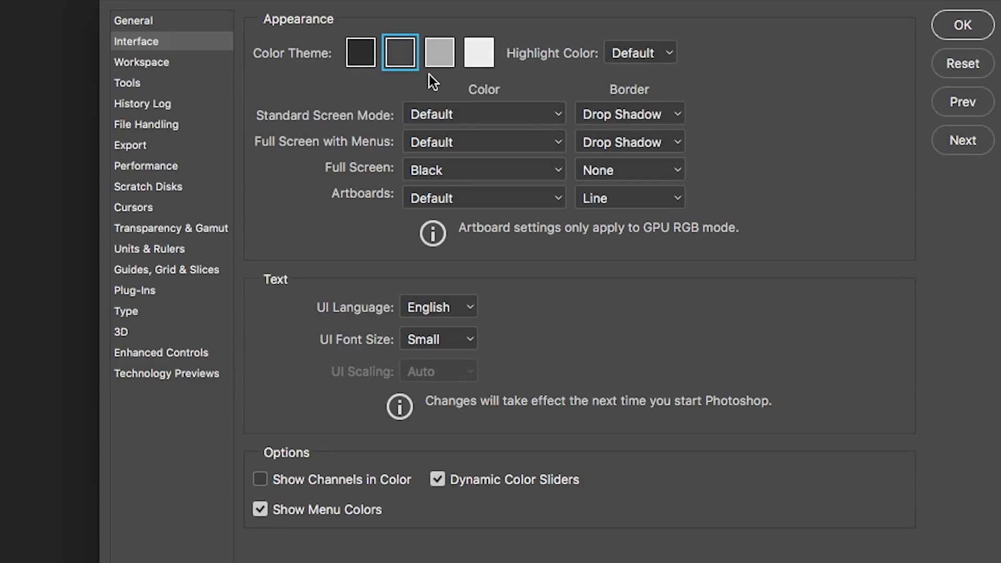